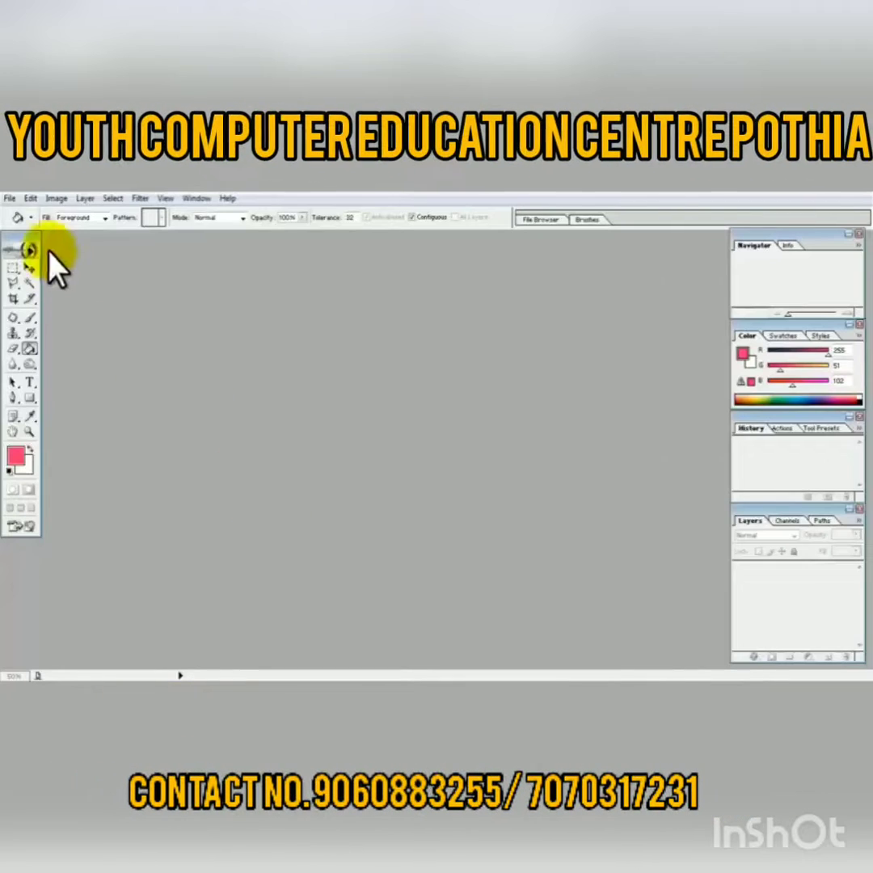
# - Open the pink-background portrait of the woman in the yellow sari from Stills
pyautogui.click(10, 198)
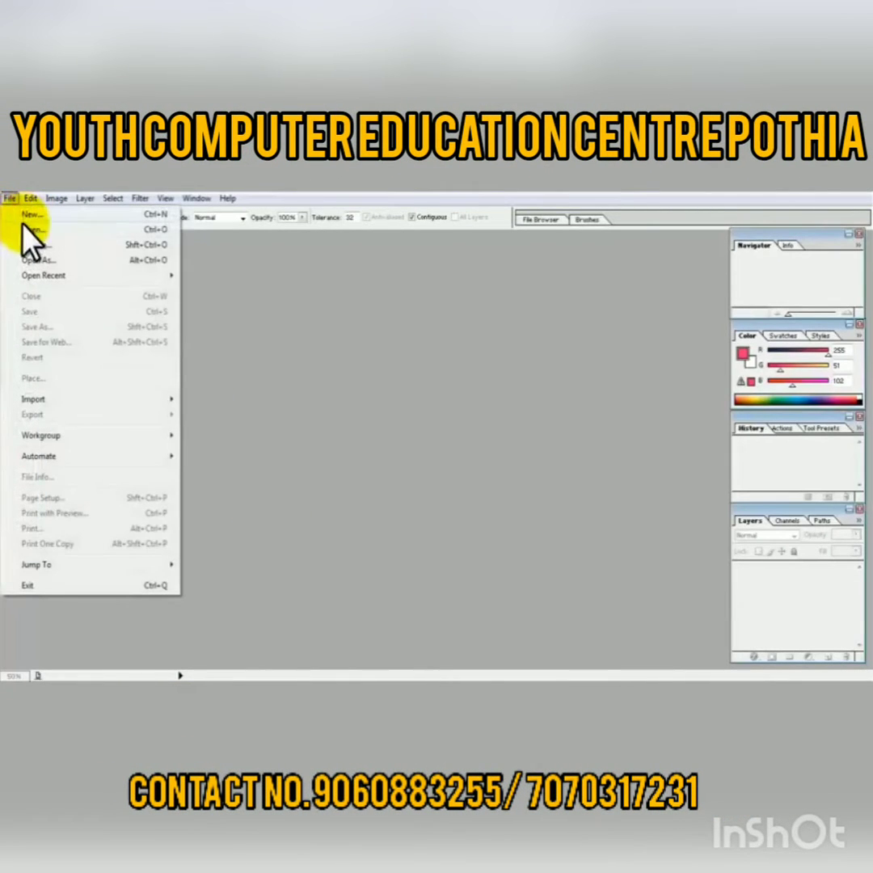
pyautogui.click(23, 231)
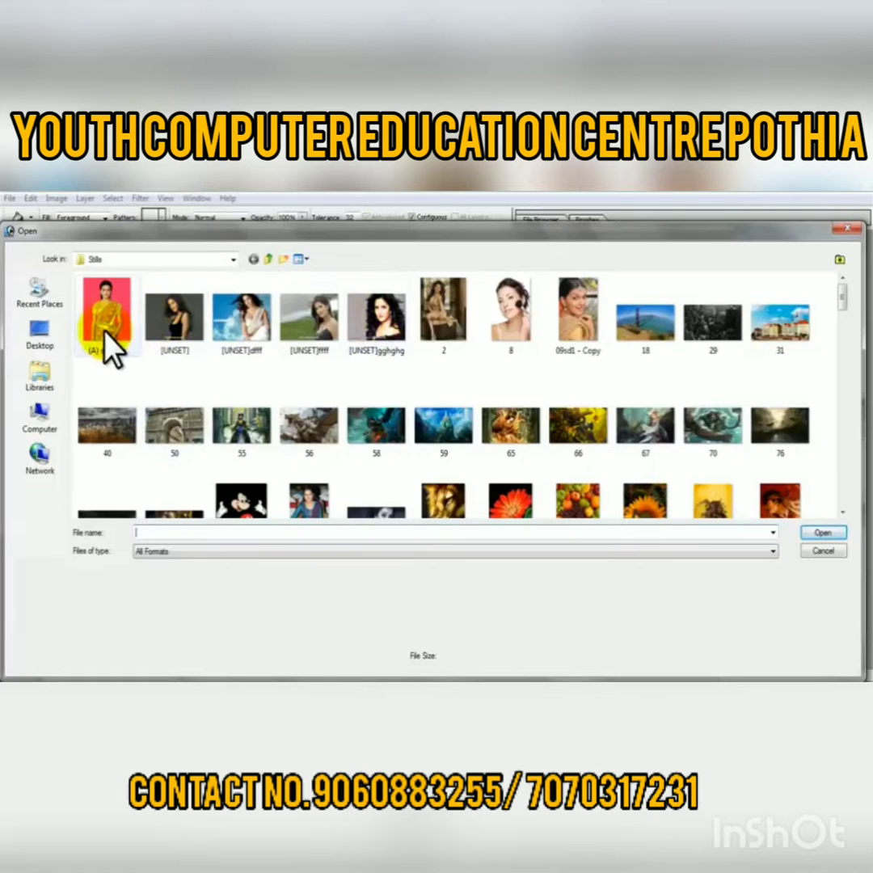
pyautogui.doubleClick(103, 336)
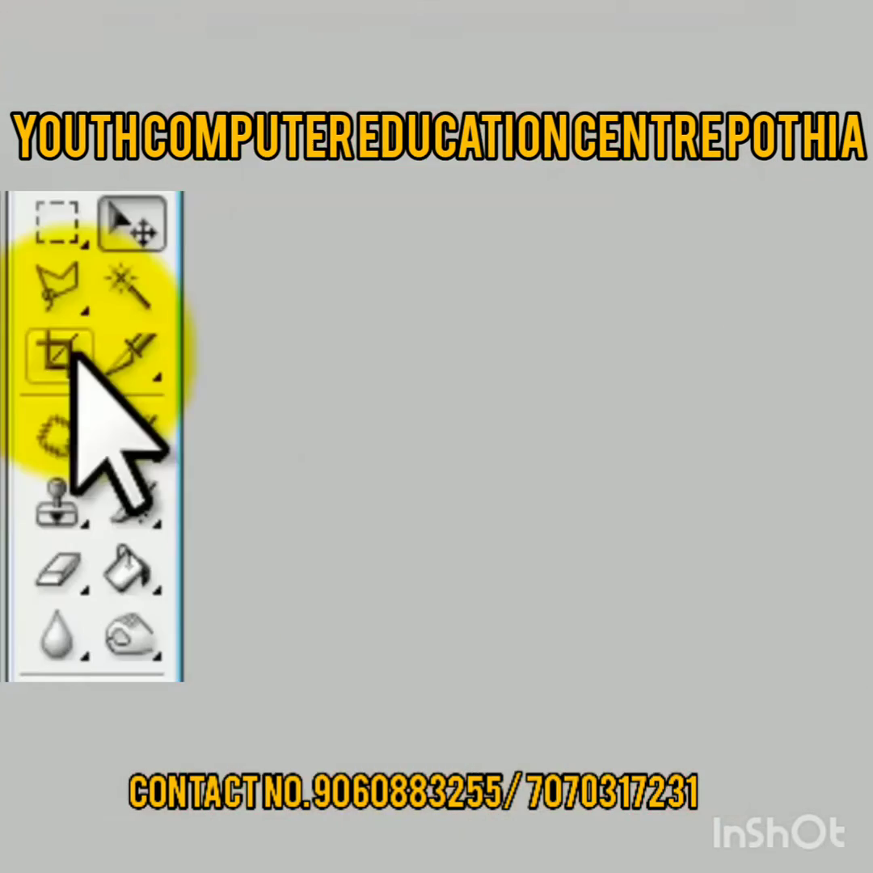
# - Set the Crop tool to 1.5 in wide, 2 in high at 200 pixels/inch
pyautogui.click(60, 355)
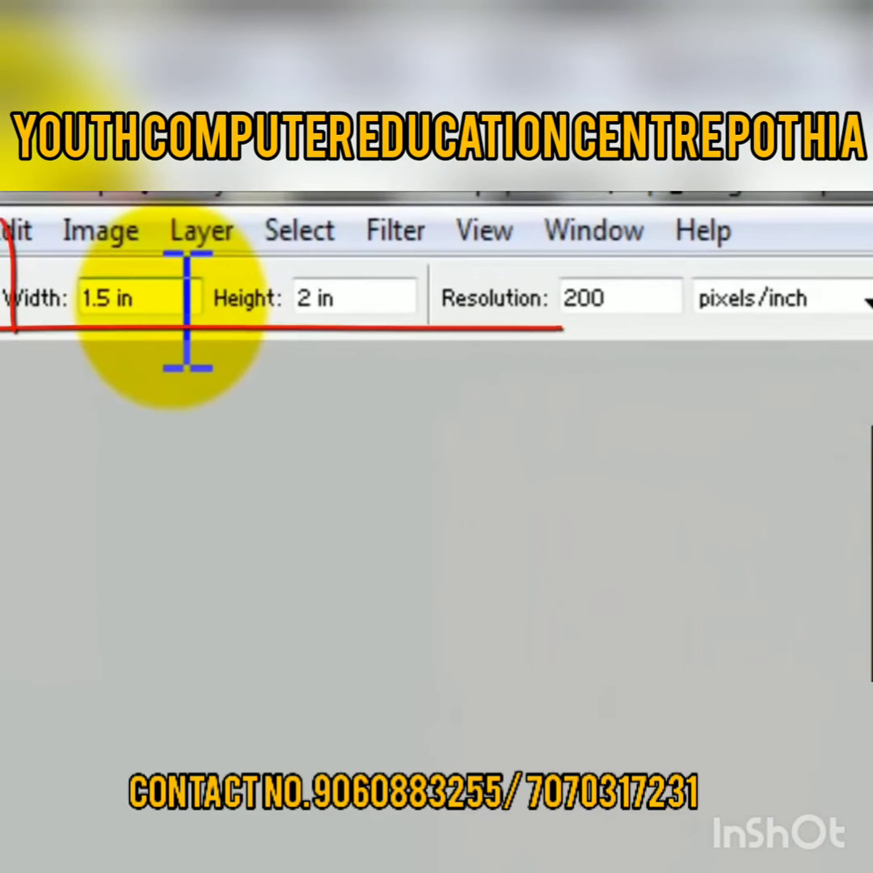
pyautogui.moveTo(169, 303); pyautogui.dragTo(72, 311)
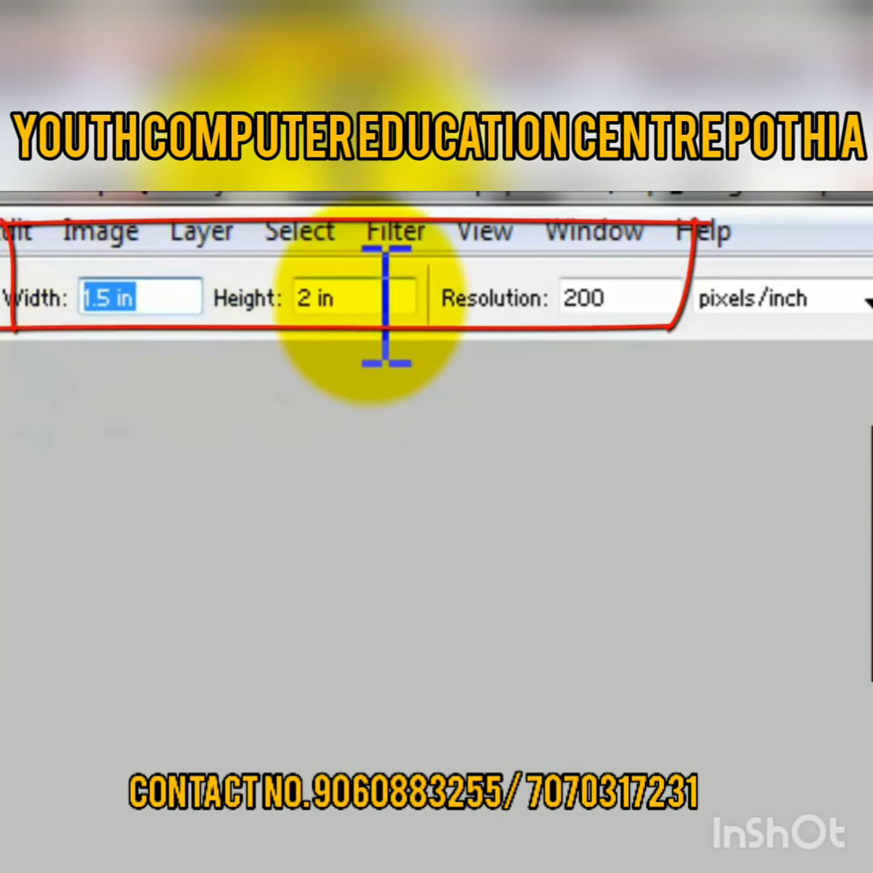
pyautogui.moveTo(386, 303); pyautogui.dragTo(335, 303)
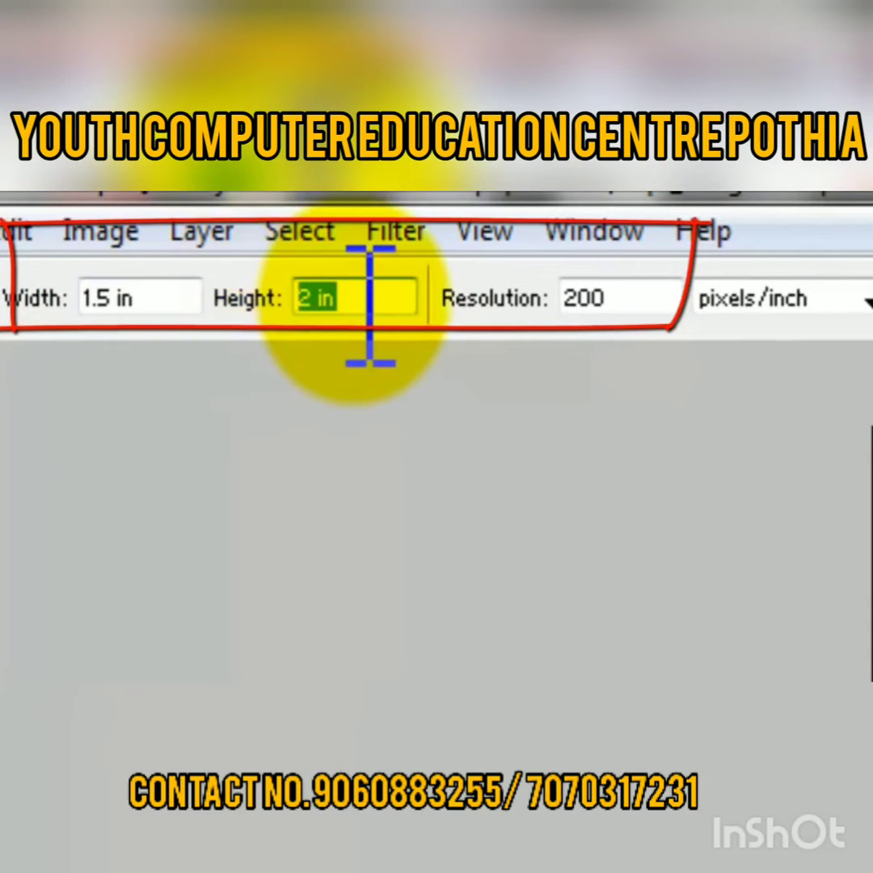
pyautogui.moveTo(642, 300); pyautogui.dragTo(535, 307)
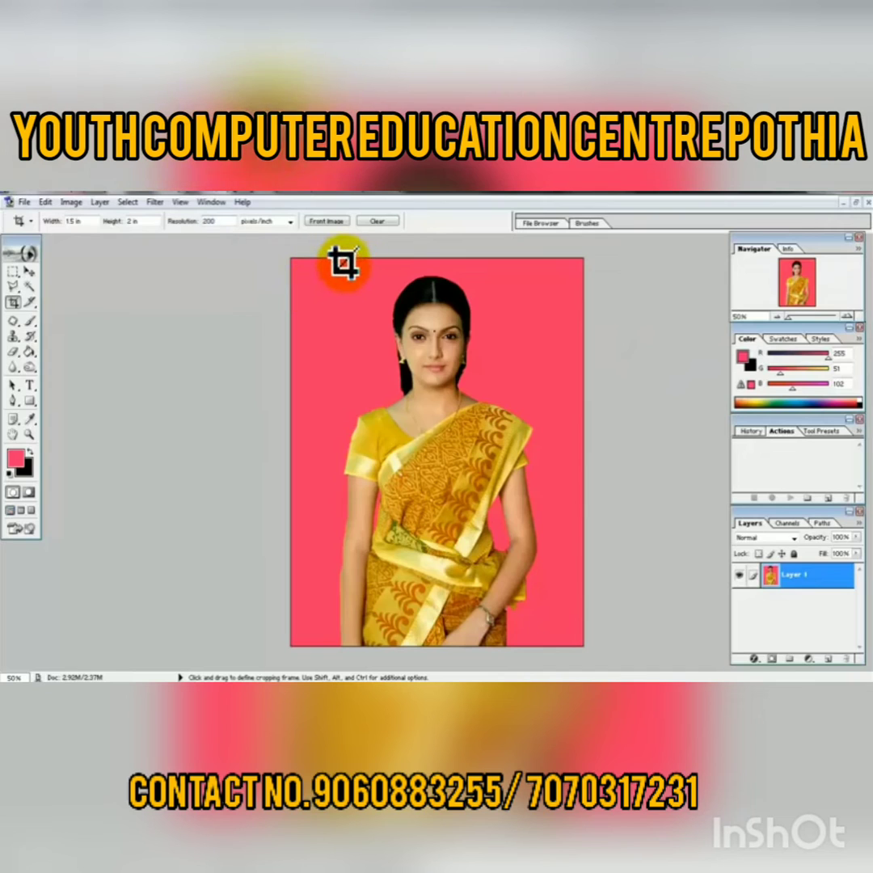
# - Crop to a 1.5 × 2 in head-and-shoulders frame, nudged slightly right
pyautogui.moveTo(344, 262); pyautogui.dragTo(590, 458)
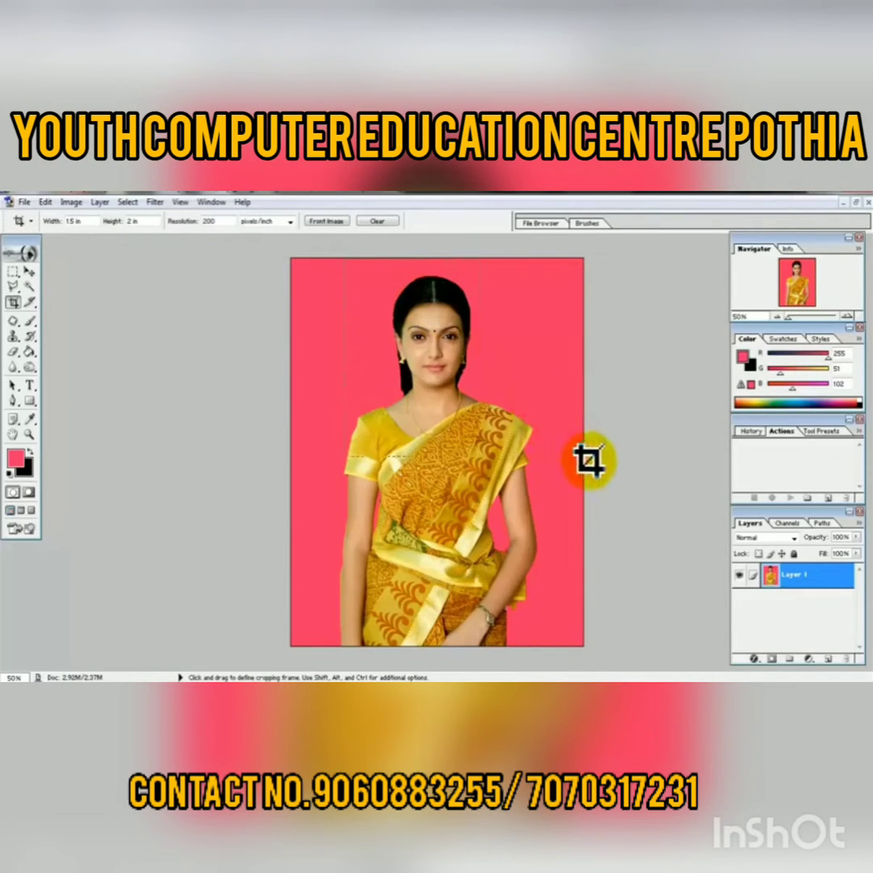
pyautogui.moveTo(590, 459); pyautogui.dragTo(622, 475)
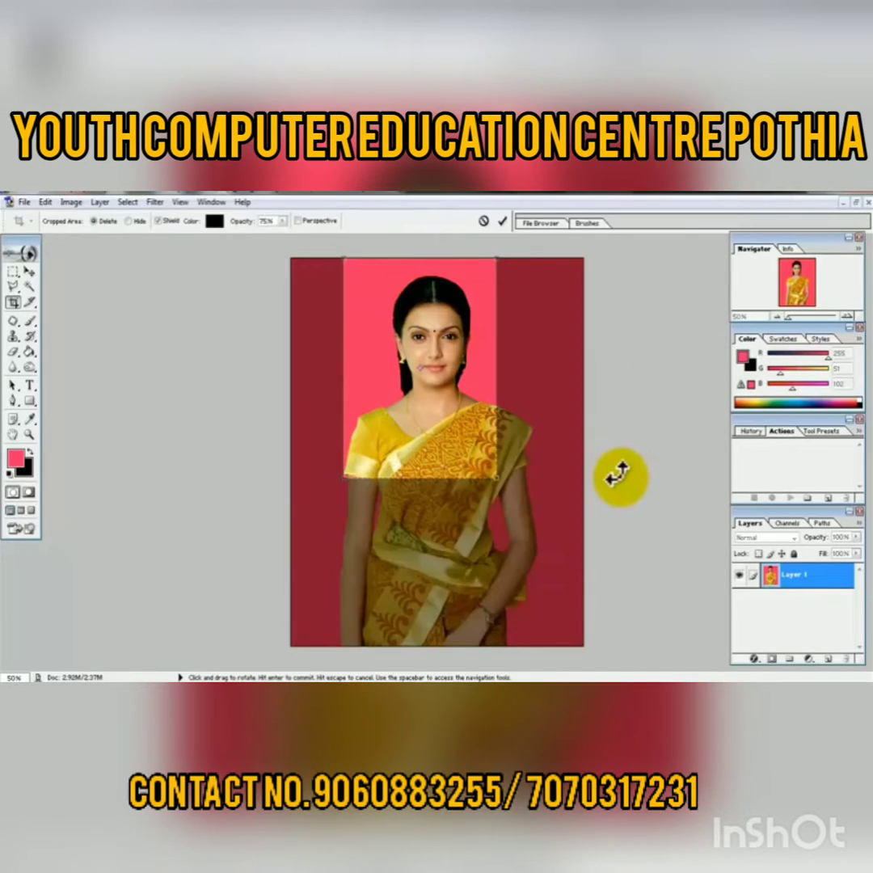
pyautogui.press('Right')
pyautogui.press('Right')
pyautogui.press('Right')
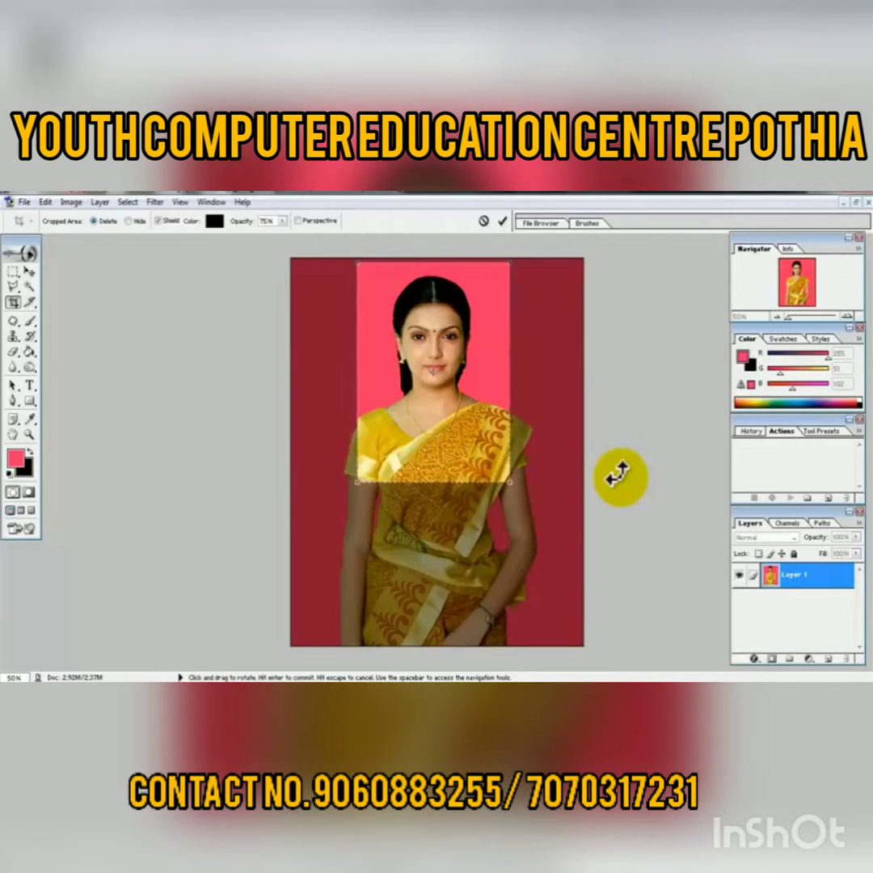
pyautogui.doubleClick(467, 477)
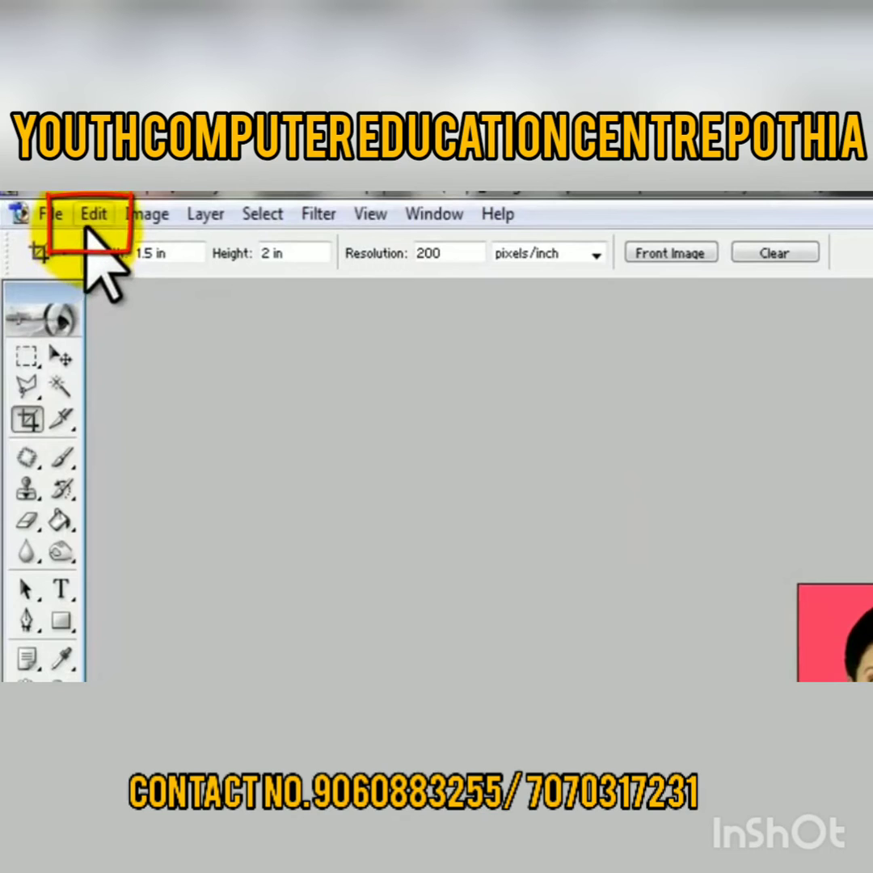
# - Stroke the cropped portrait with a black (000000) border
pyautogui.click(87, 227)
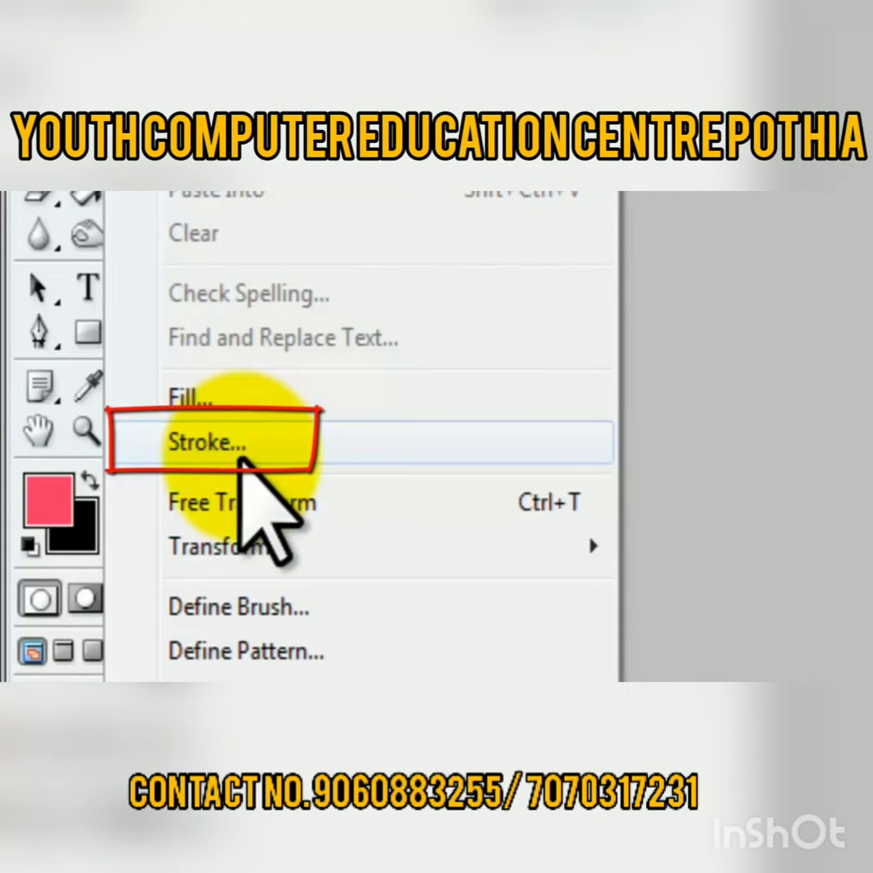
pyautogui.click(240, 457)
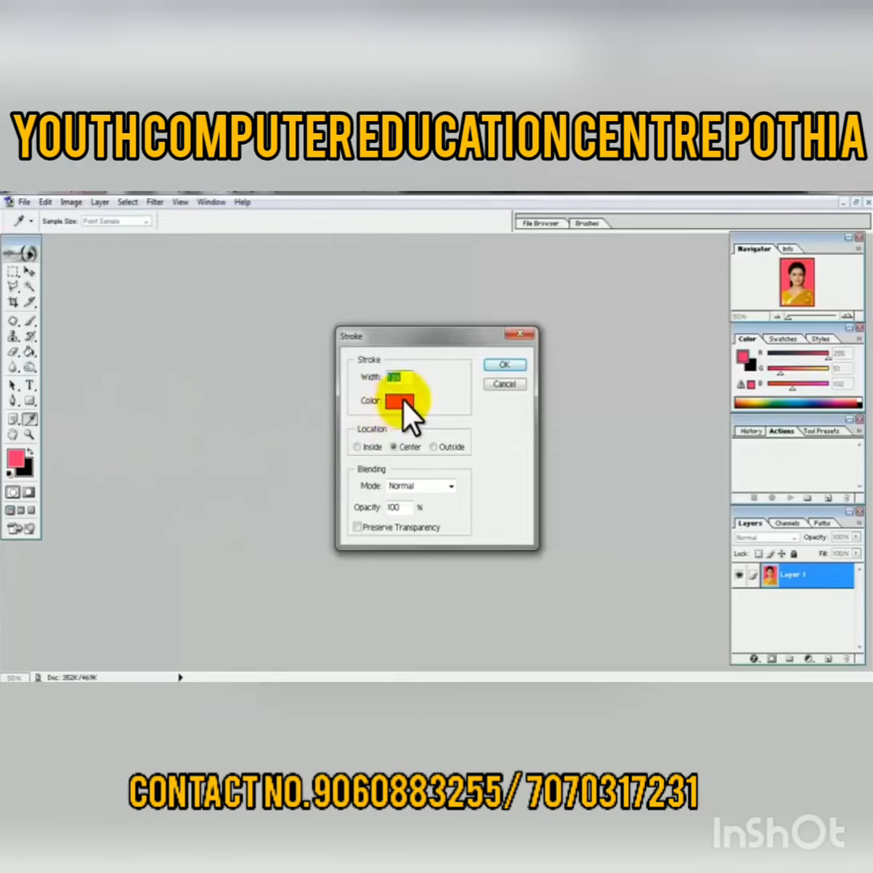
pyautogui.click(399, 401)
pyautogui.click(440, 526)
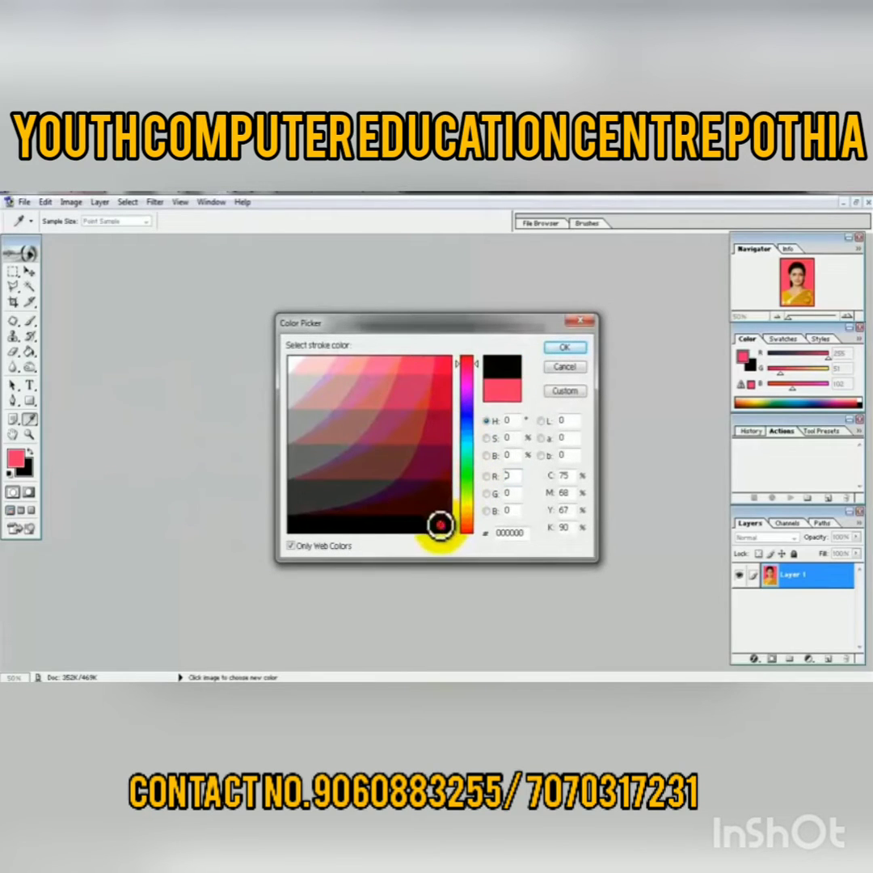
pyautogui.click(561, 347)
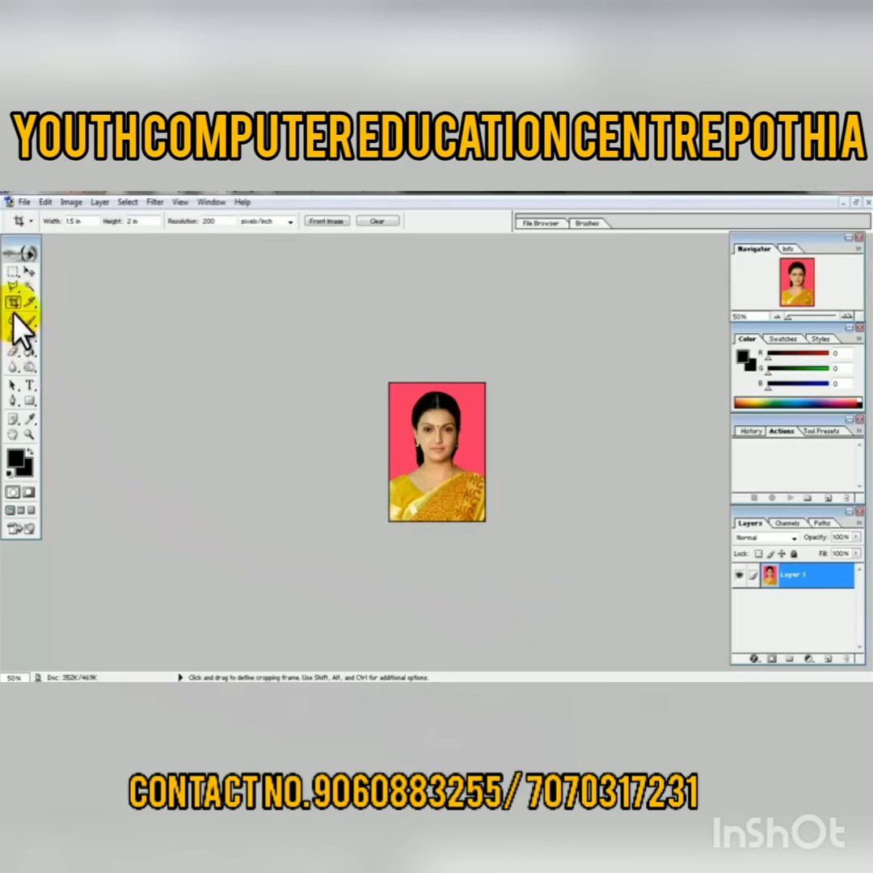
# - Scale the portrait to about 91% height and 89% width, leaving a transparent margin
pyautogui.click(46, 202)
pyautogui.hotkey('ctrl', 't')
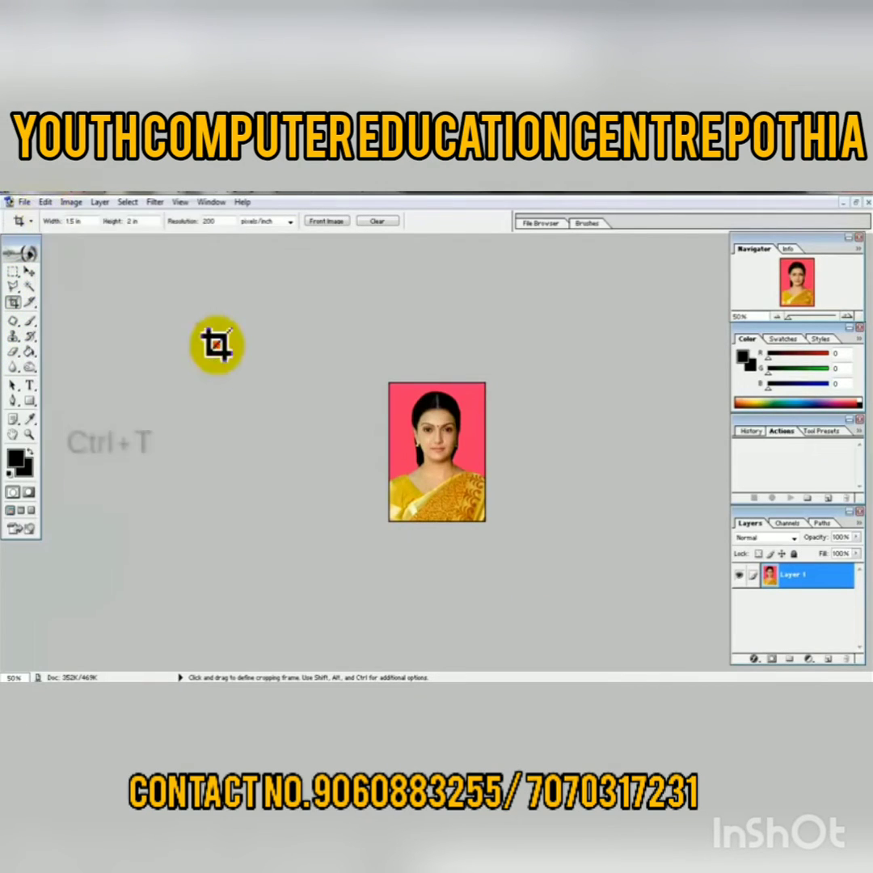
pyautogui.press('ctrl')
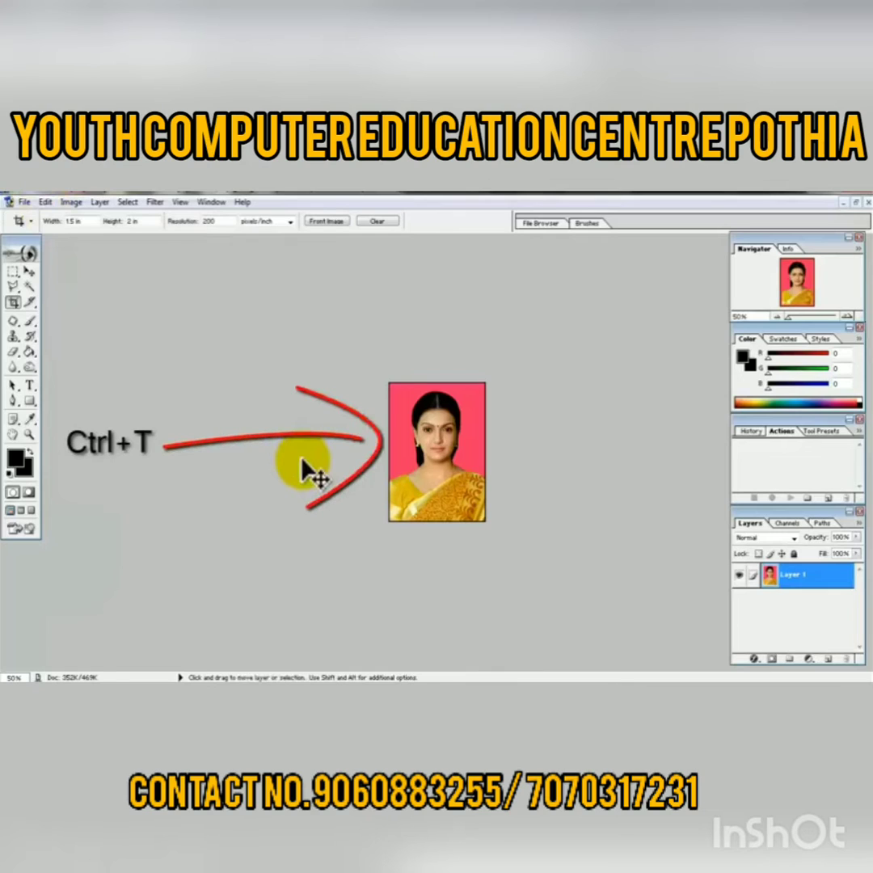
pyautogui.hotkey('ctrl', 't')
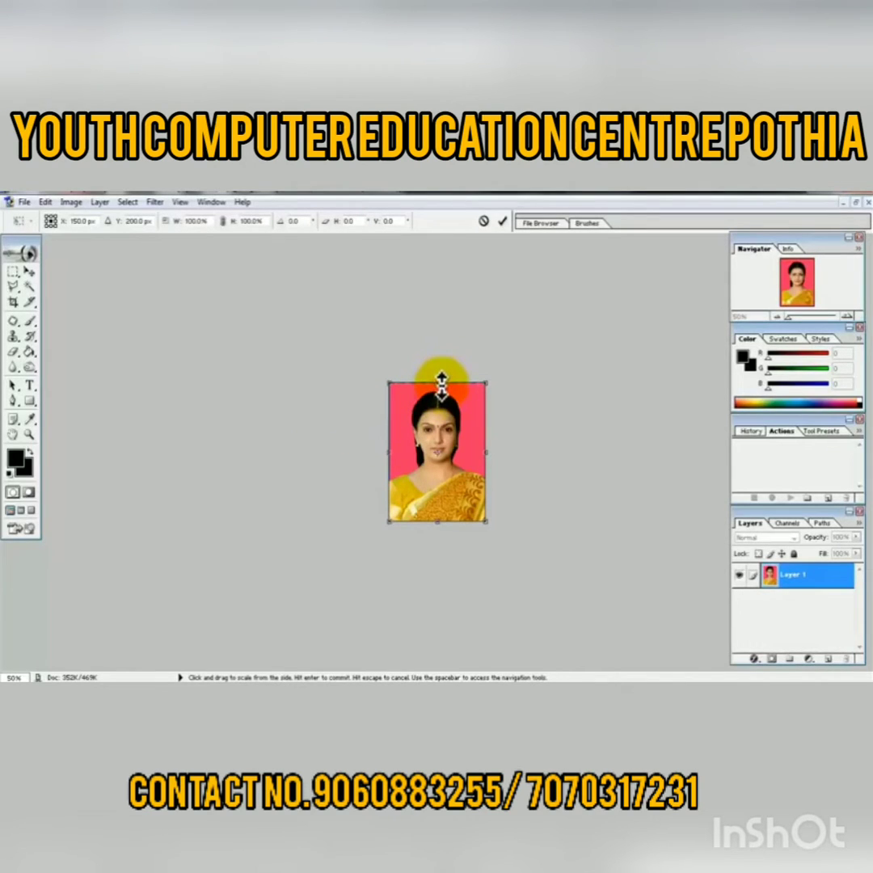
pyautogui.moveTo(442, 384); pyautogui.dragTo(442, 384)
pyautogui.moveTo(485, 454); pyautogui.dragTo(477, 457)
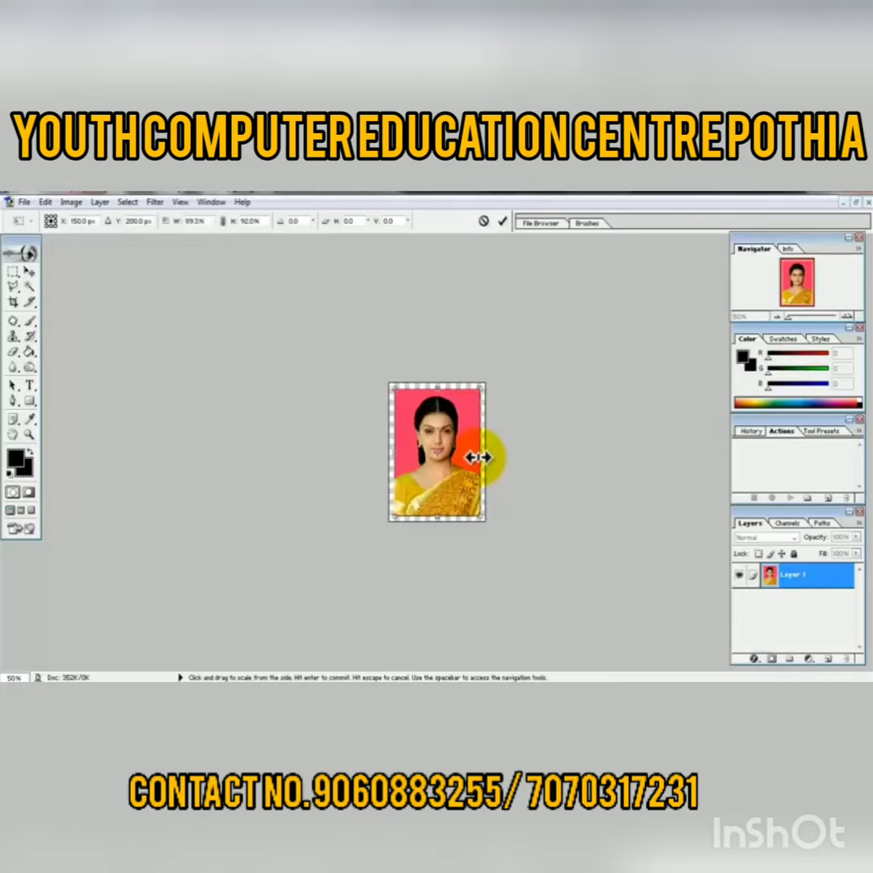
pyautogui.press('Return')
pyautogui.press('c')
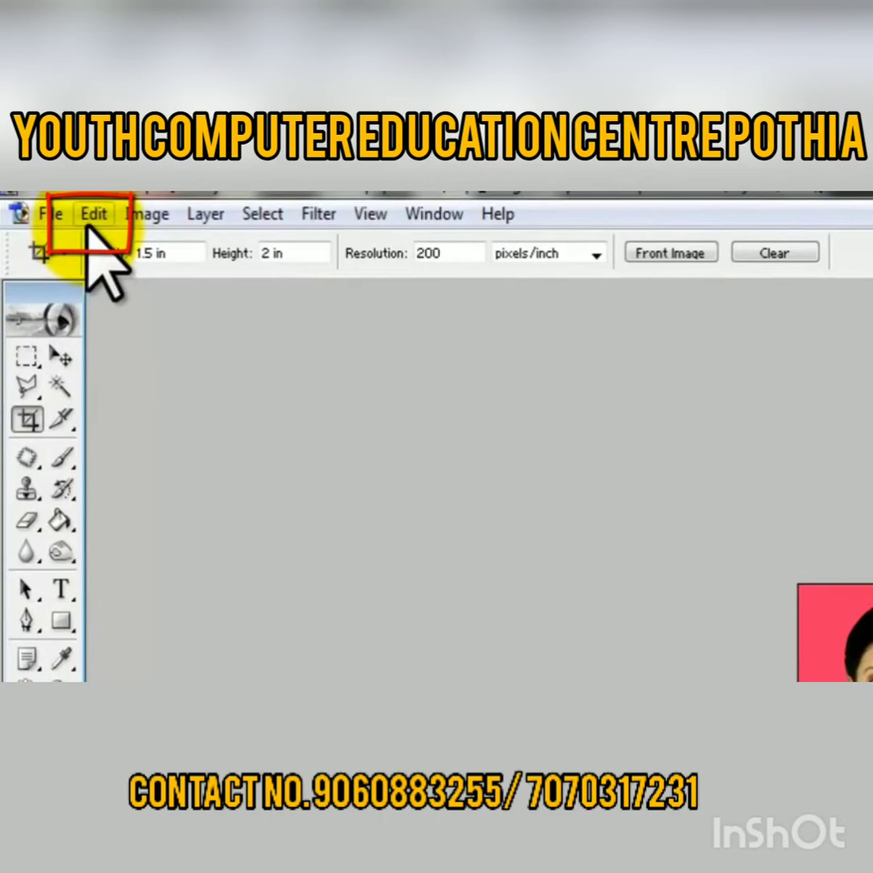
# - Define the bordered portrait as a pattern named after the pictured person
pyautogui.click(90, 219)
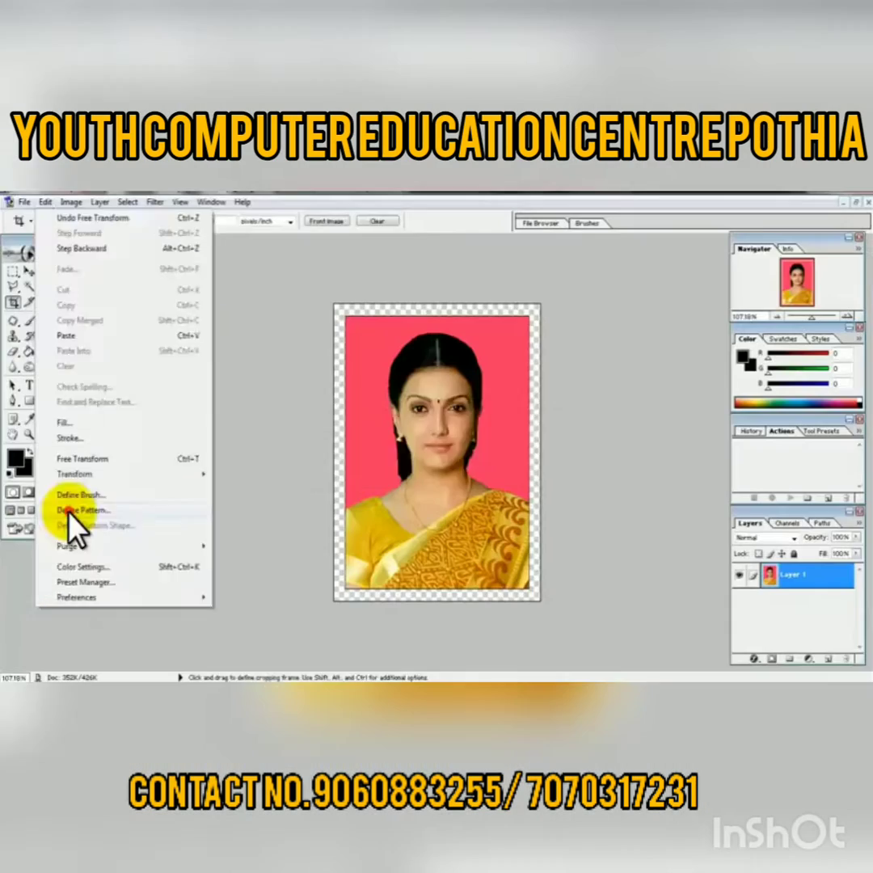
pyautogui.click(68, 511)
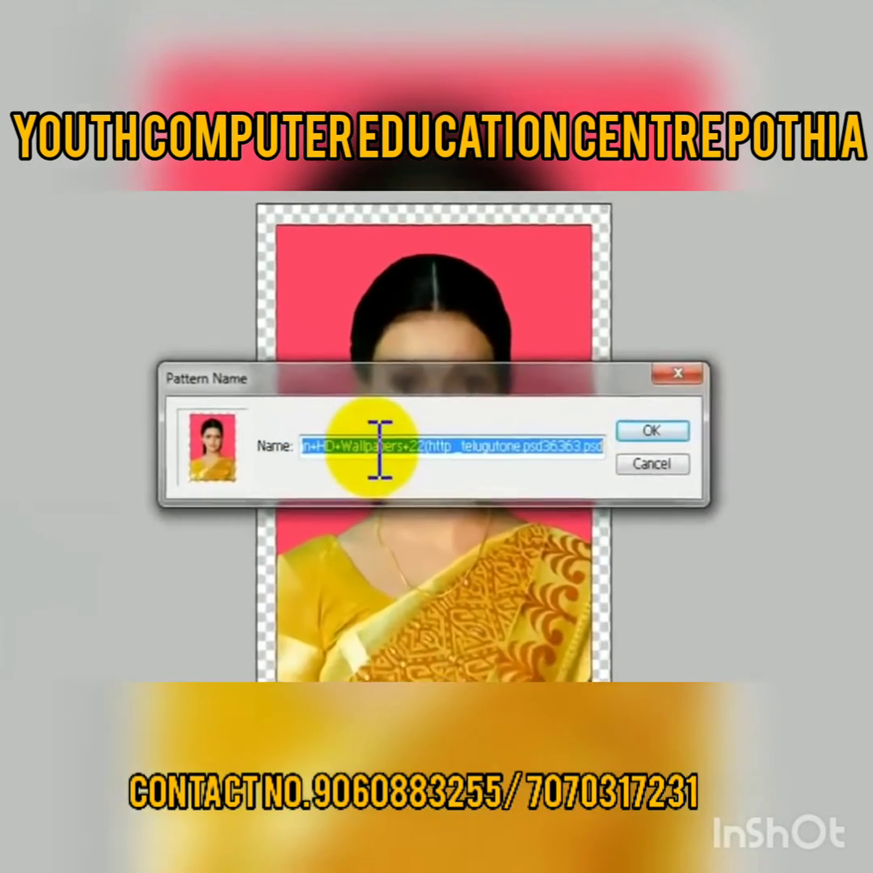
pyautogui.write('saranya')
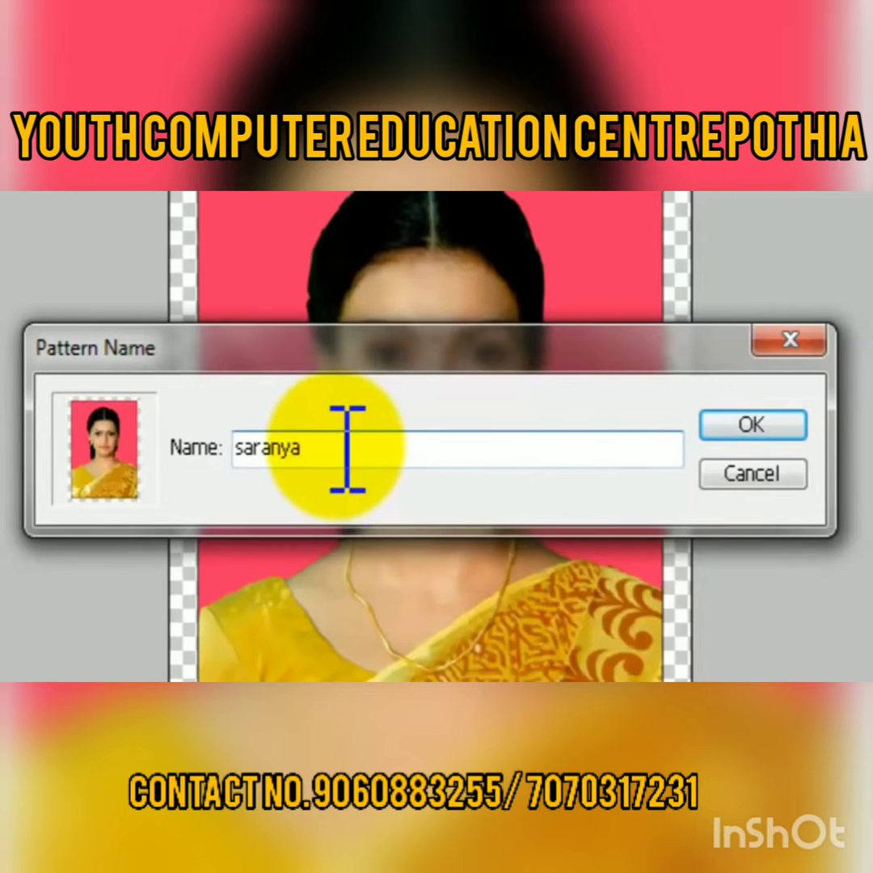
pyautogui.moveTo(327, 448); pyautogui.dragTo(235, 449)
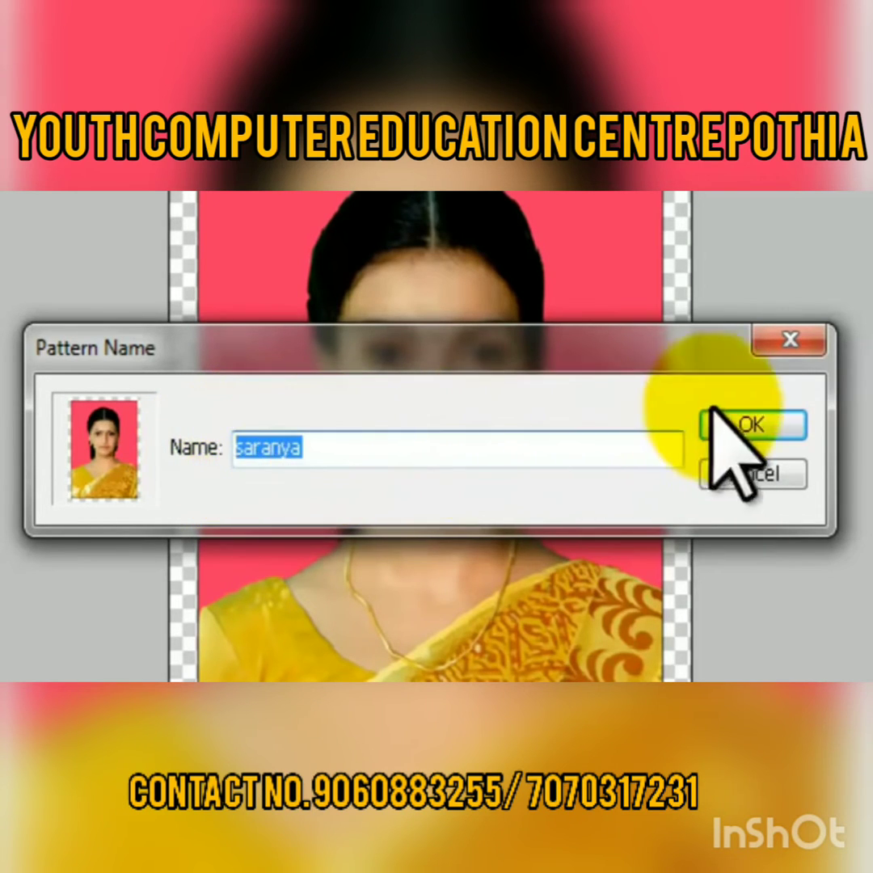
pyautogui.click(763, 426)
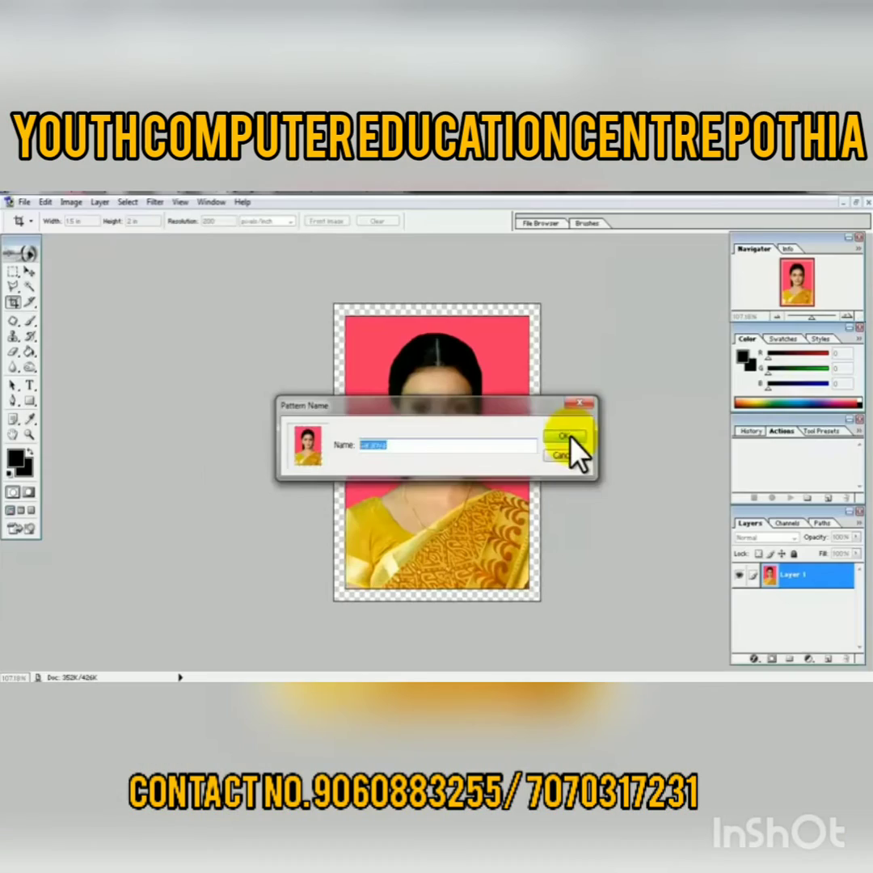
pyautogui.click(760, 426)
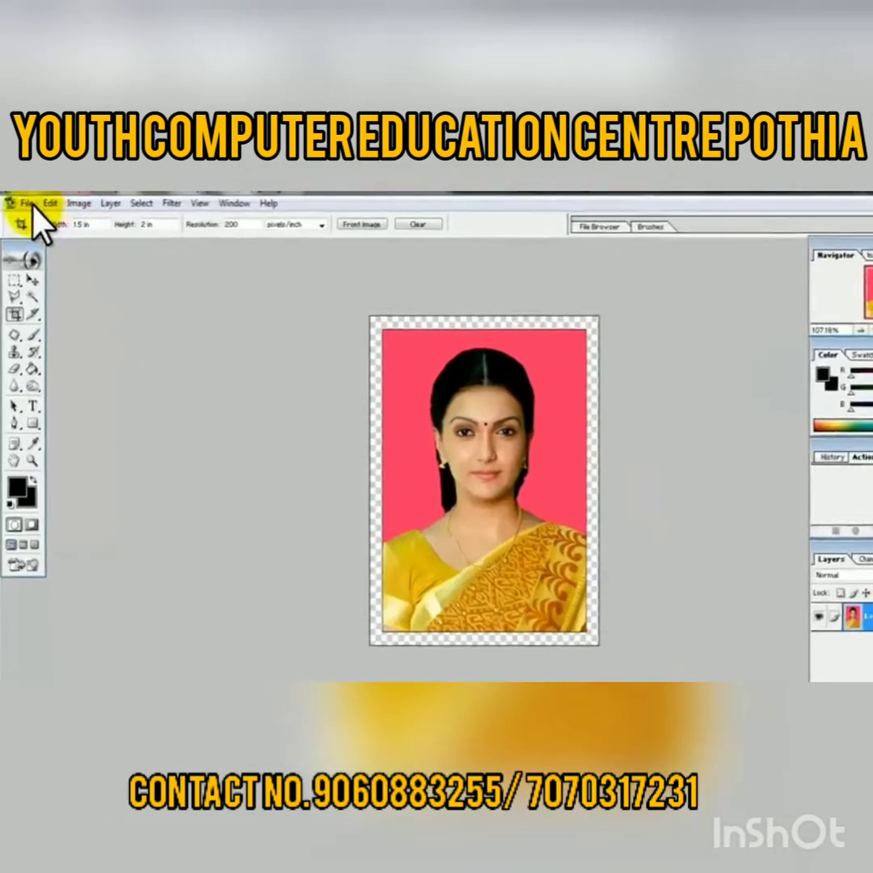
# - Open the New document dialog after browsing the File, Edit and window menus
pyautogui.click(39, 208)
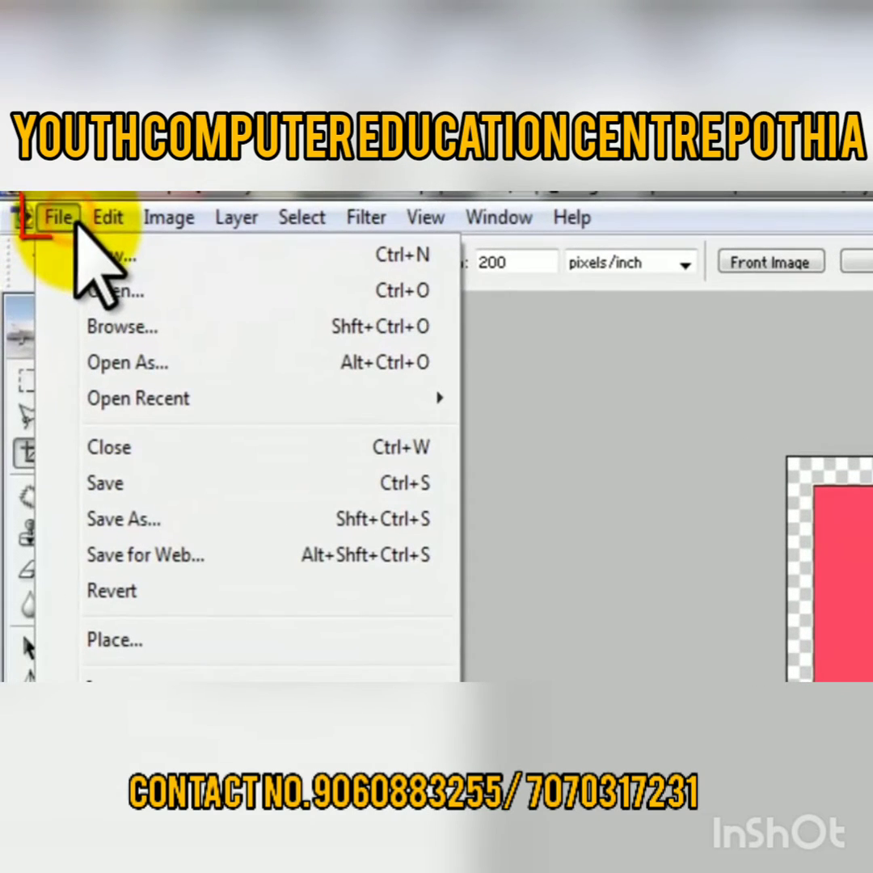
pyautogui.click(97, 230)
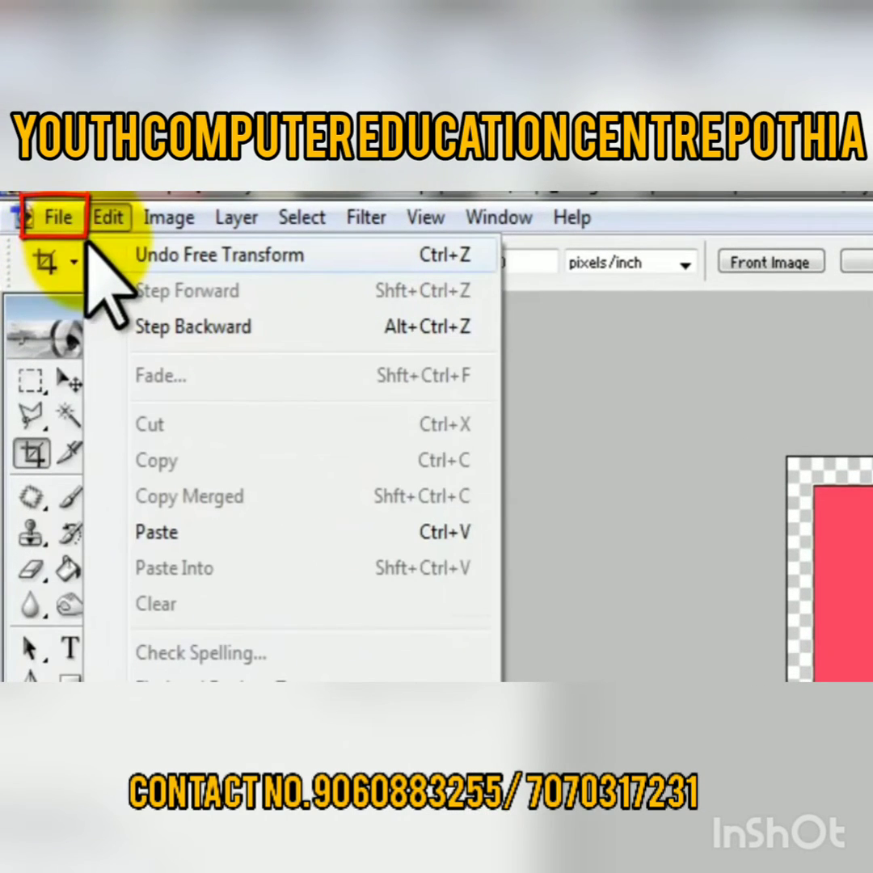
pyautogui.click(28, 214)
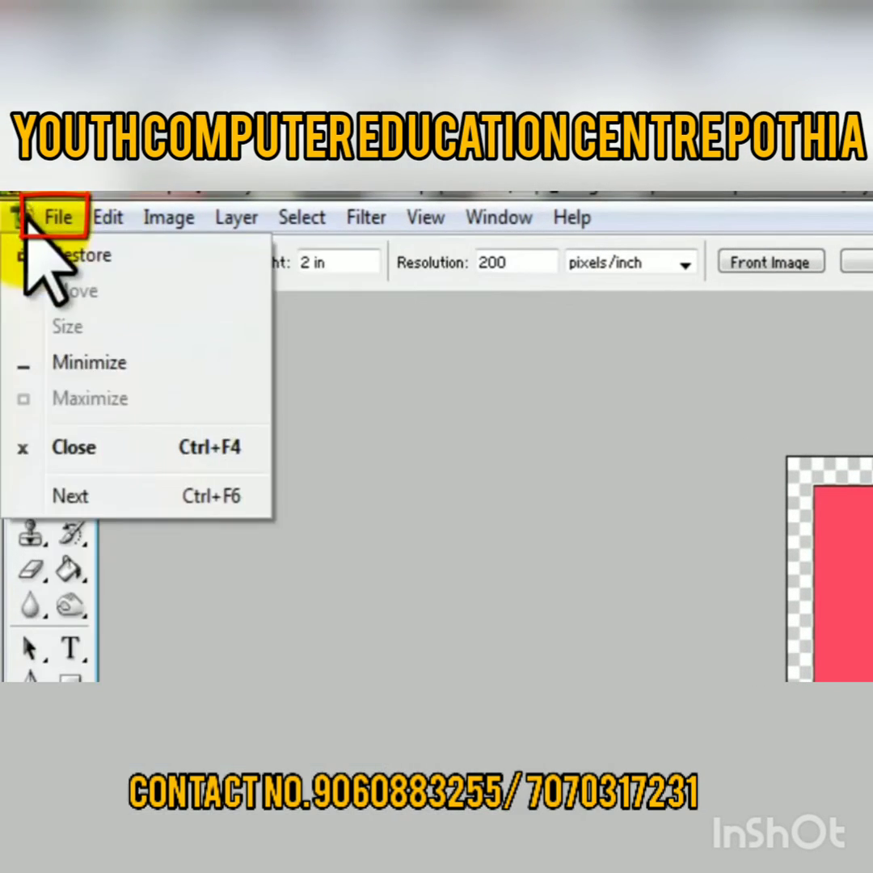
pyautogui.click(50, 218)
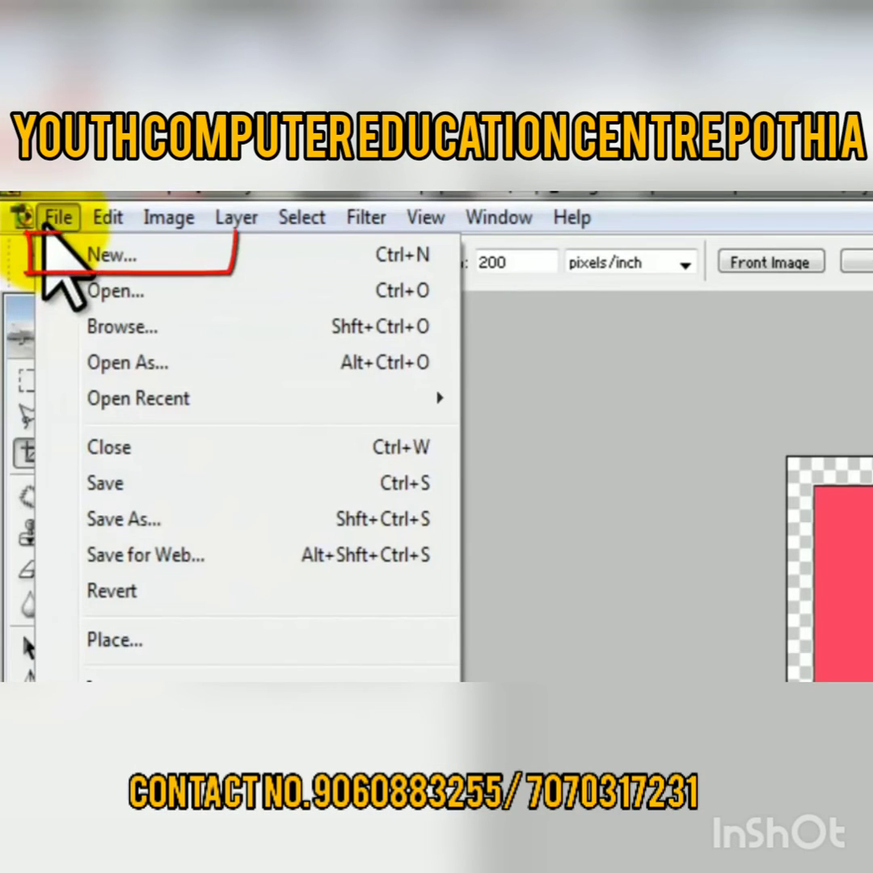
pyautogui.click(76, 264)
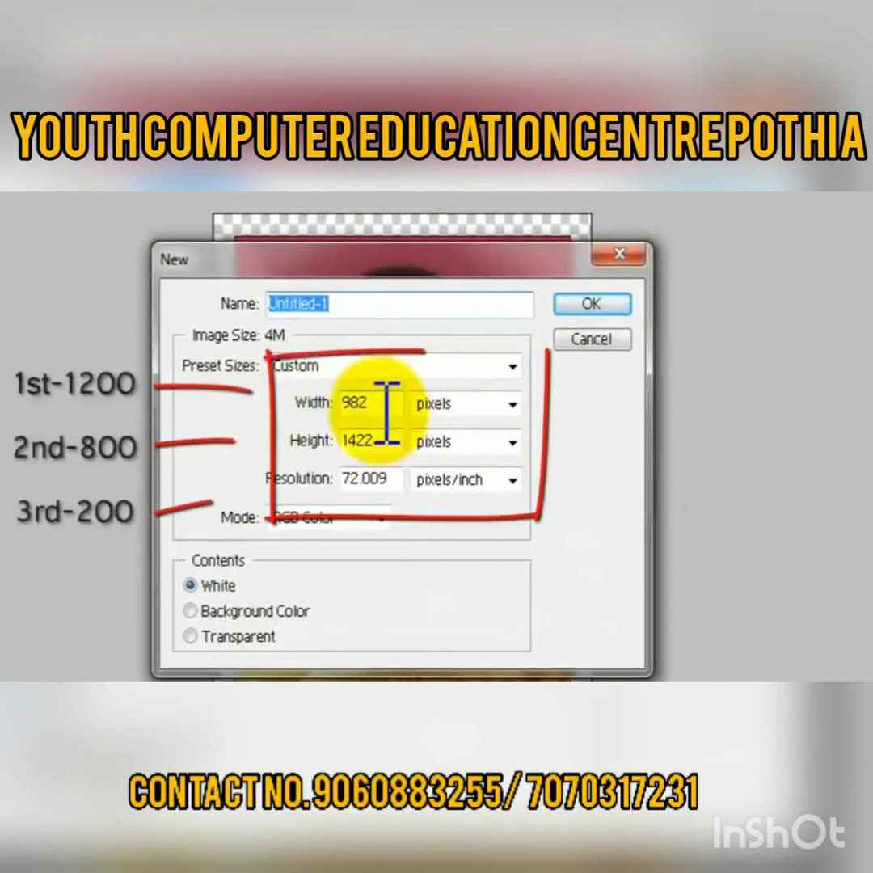
# - Create a new document of 1200 × 800 pixels at 200 pixels/inch
pyautogui.doubleClick(373, 404)
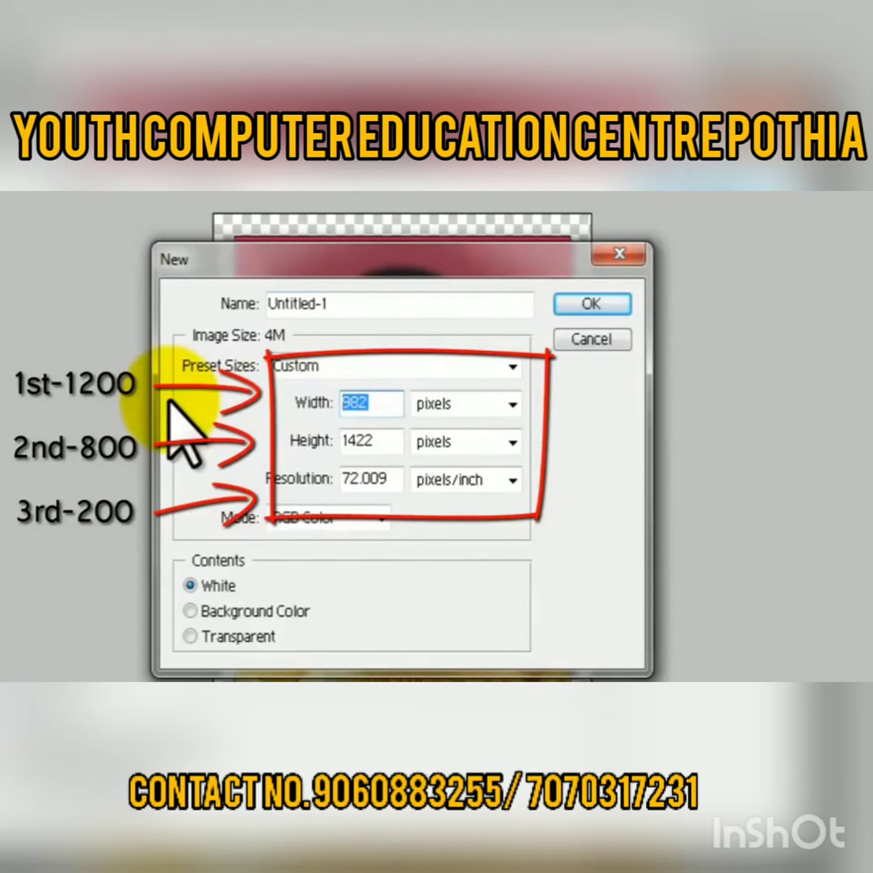
pyautogui.write('12')
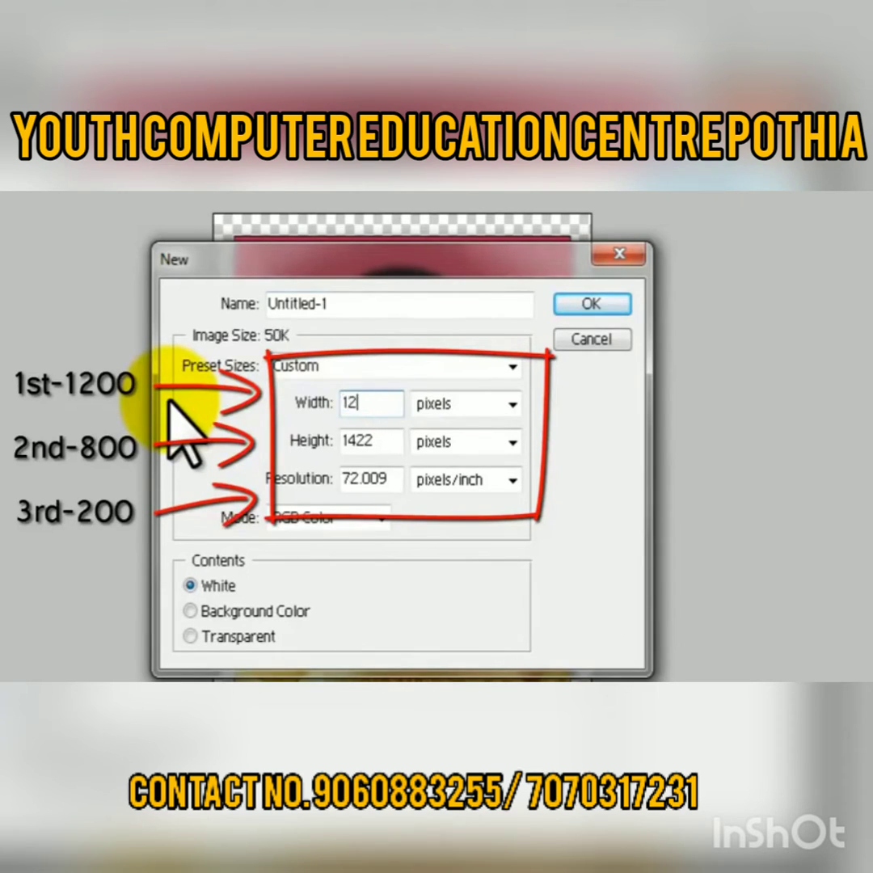
pyautogui.write('00')
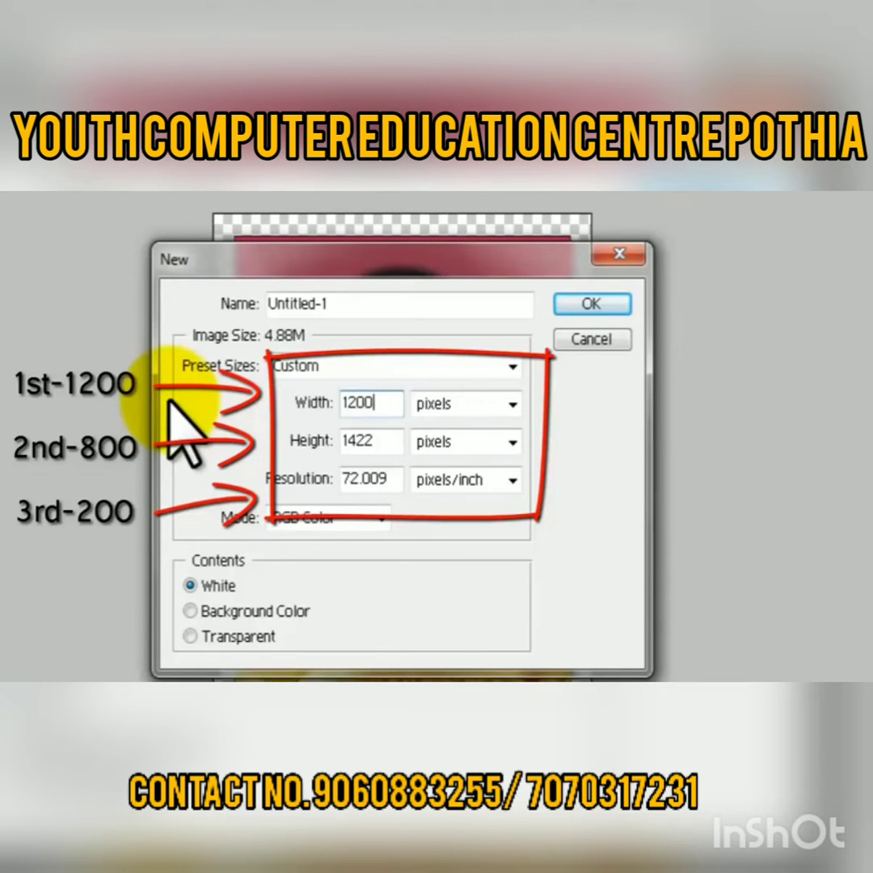
pyautogui.press('Tab')
pyautogui.press('Tab')
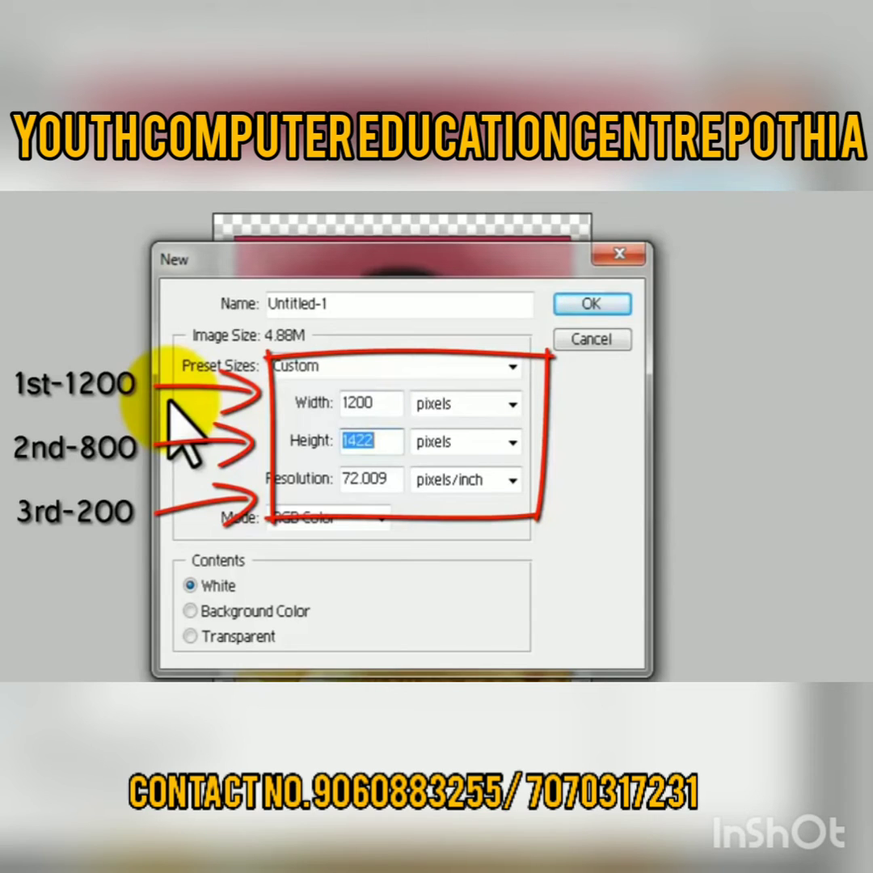
pyautogui.write('80')
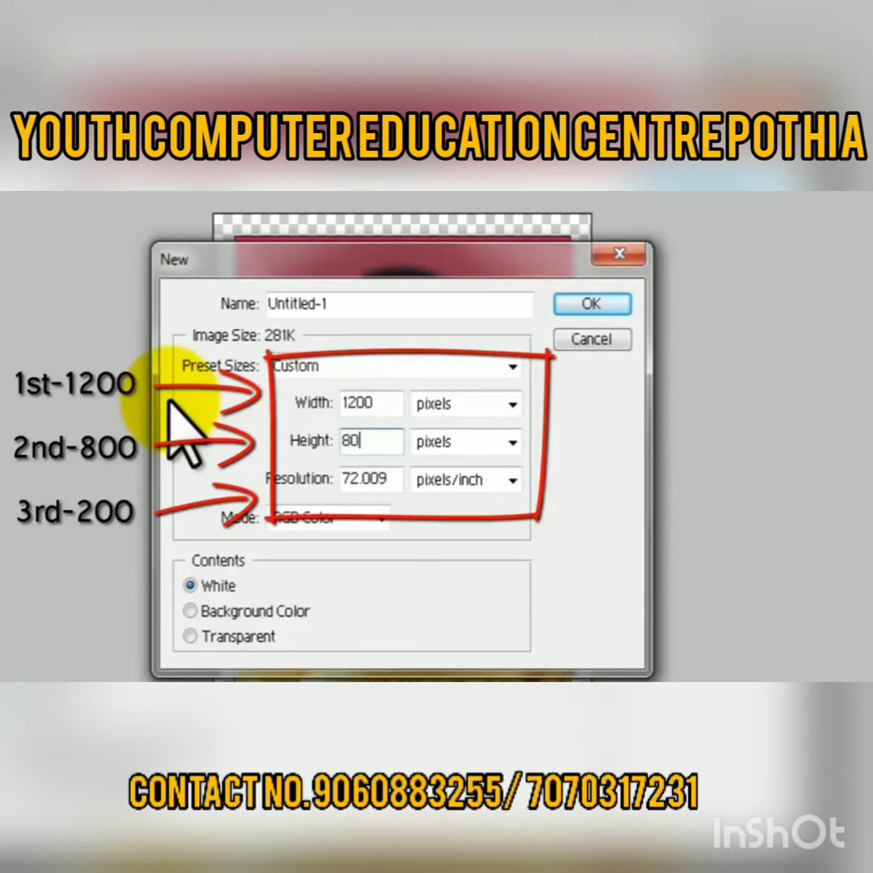
pyautogui.write('0')
pyautogui.press('Tab')
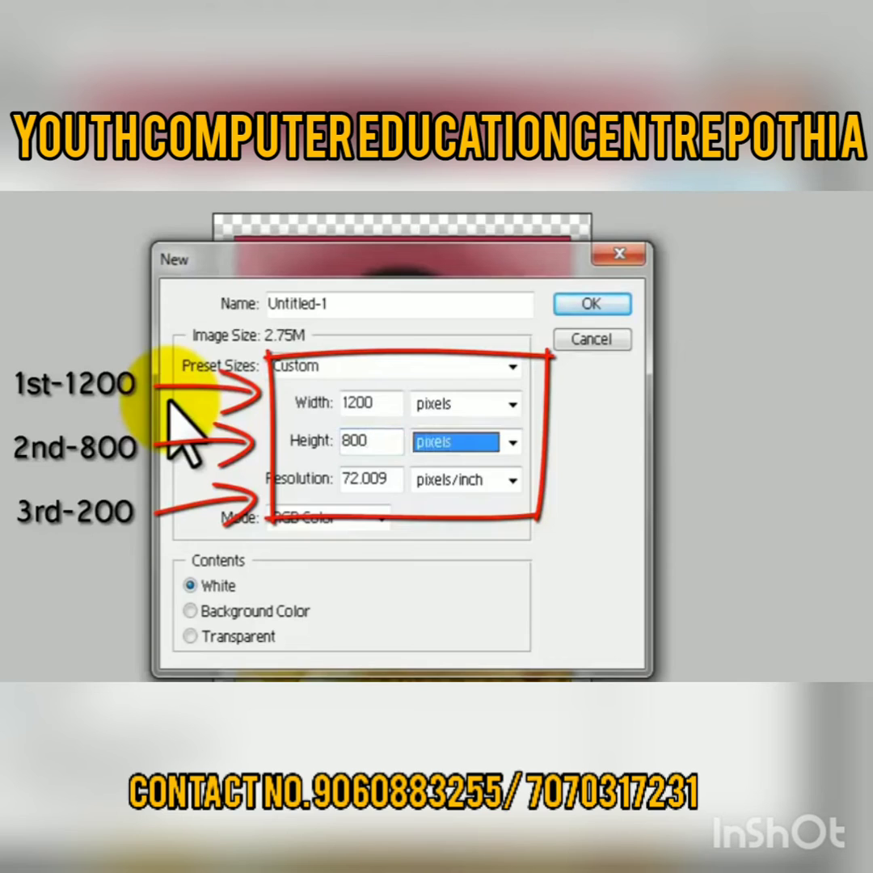
pyautogui.press('Tab')
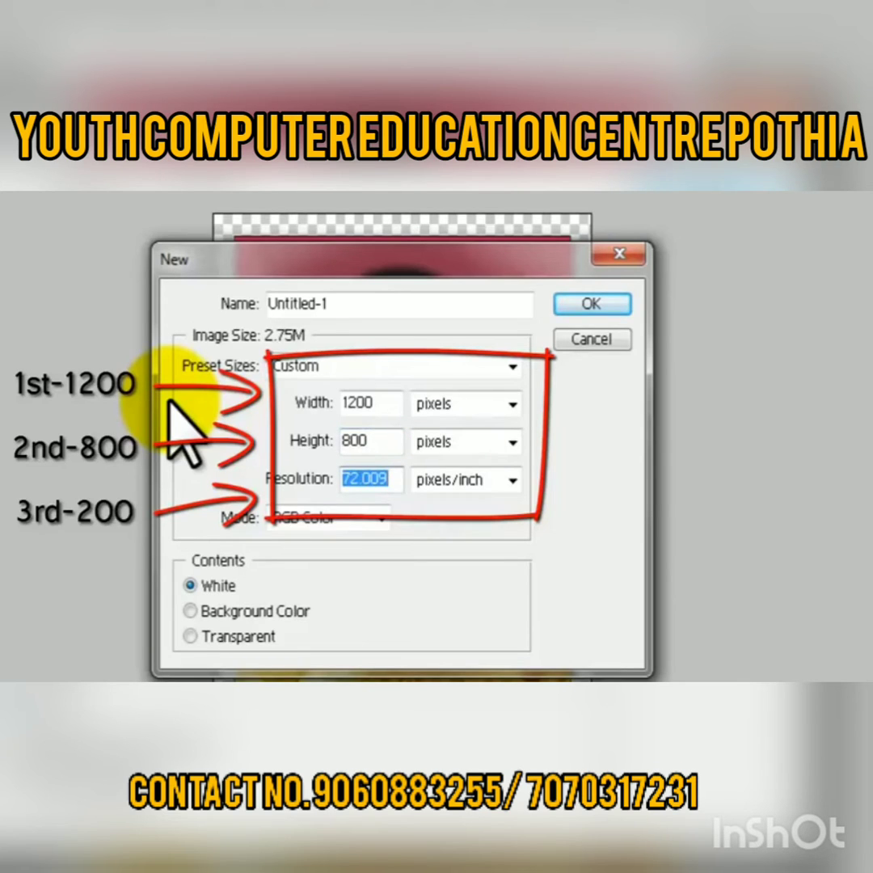
pyautogui.write('20')
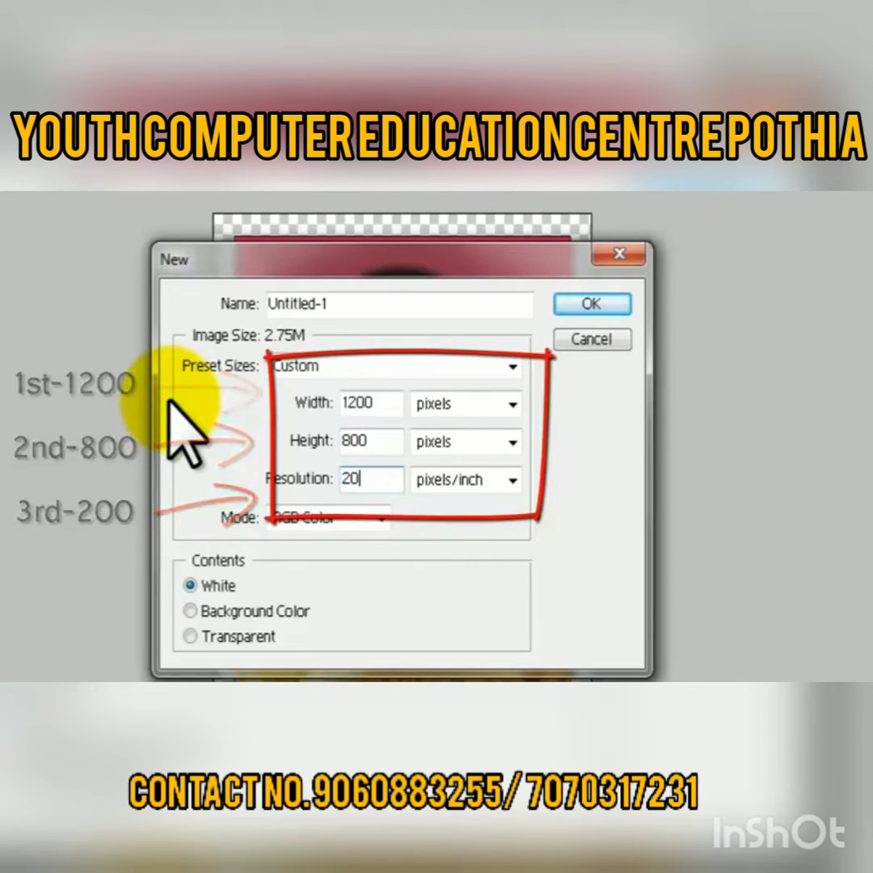
pyautogui.write('0')
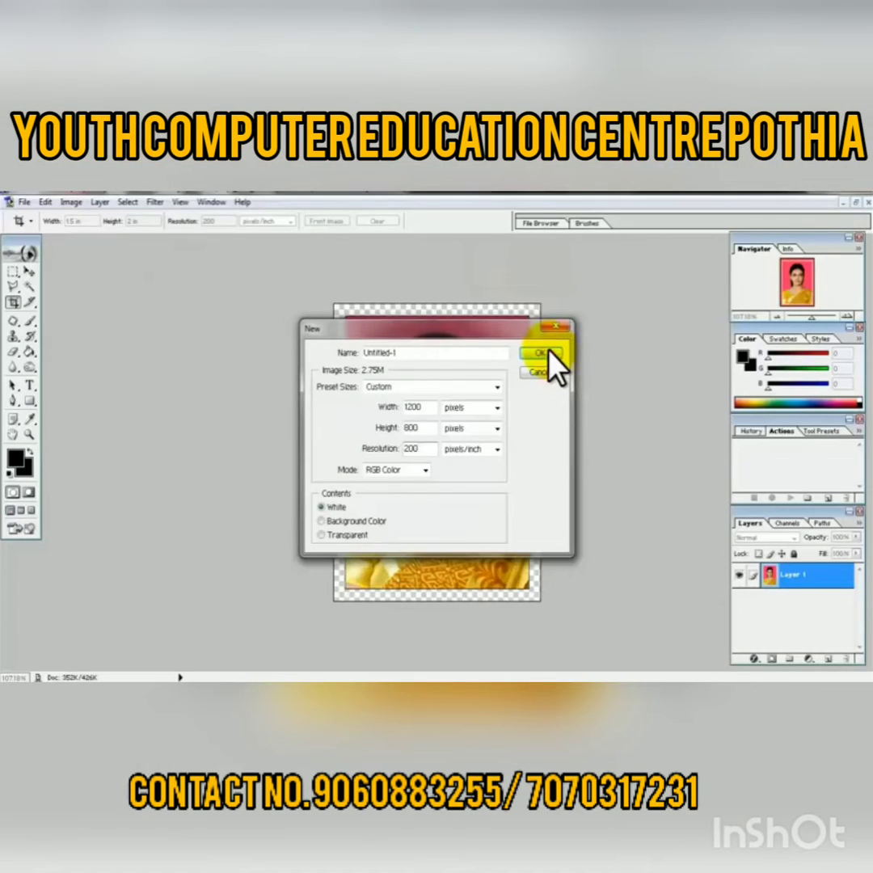
pyautogui.click(539, 353)
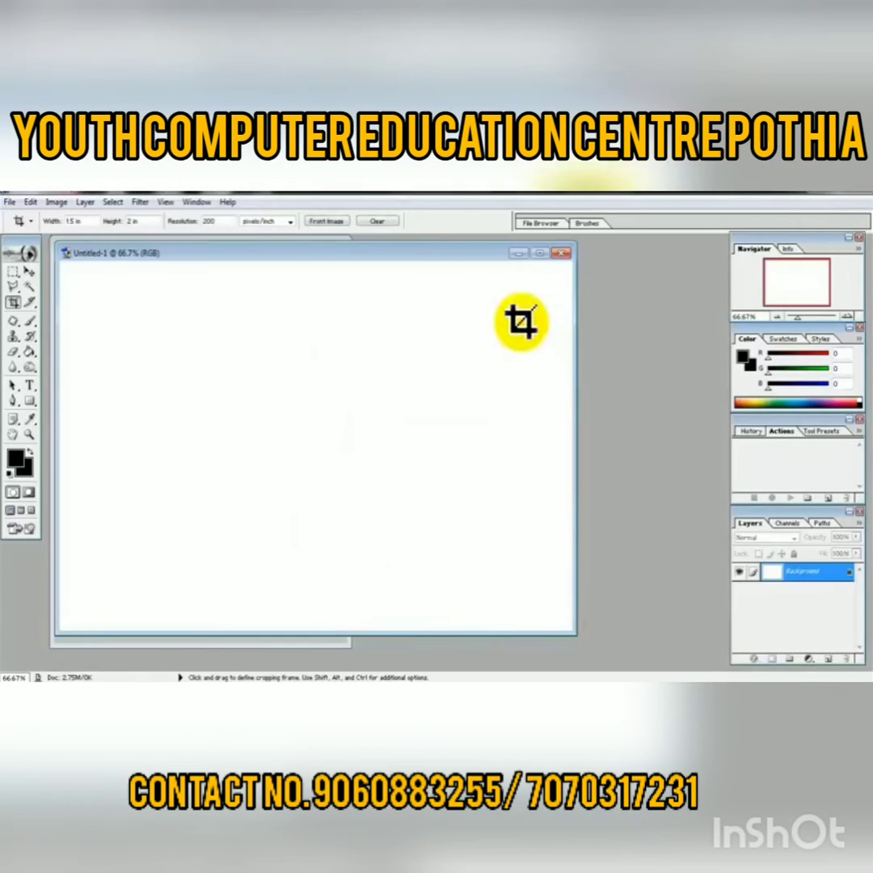
# - Bring the blank Untitled-1 sheet to the front and maximize it
pyautogui.click(130, 642)
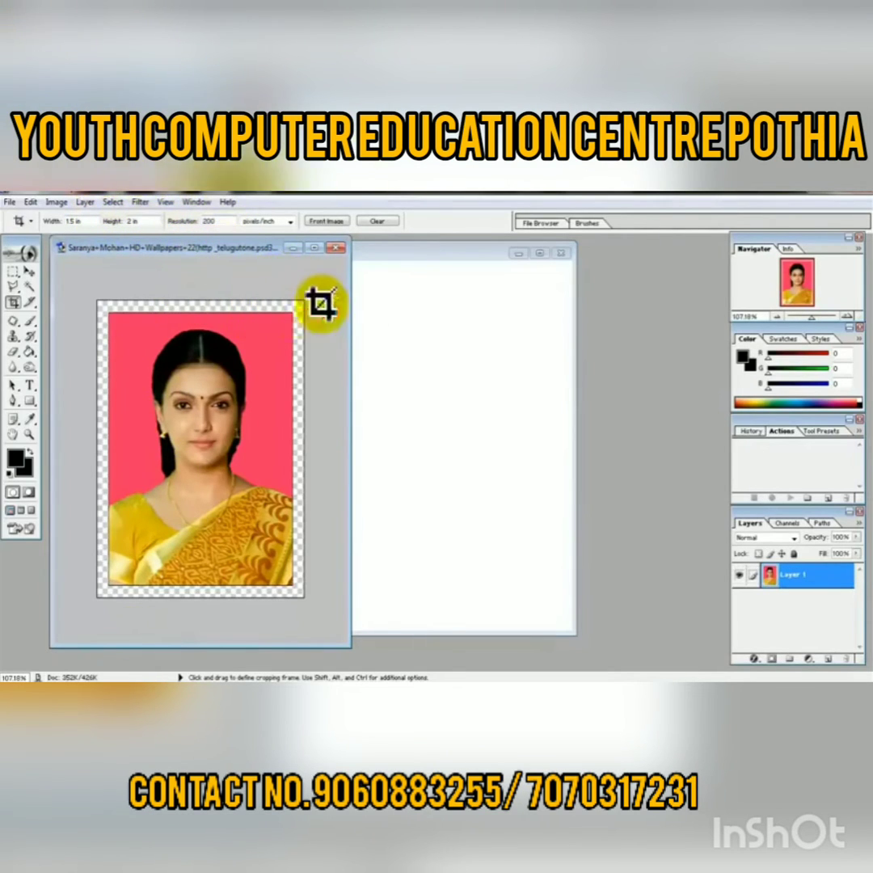
pyautogui.click(382, 303)
pyautogui.click(541, 253)
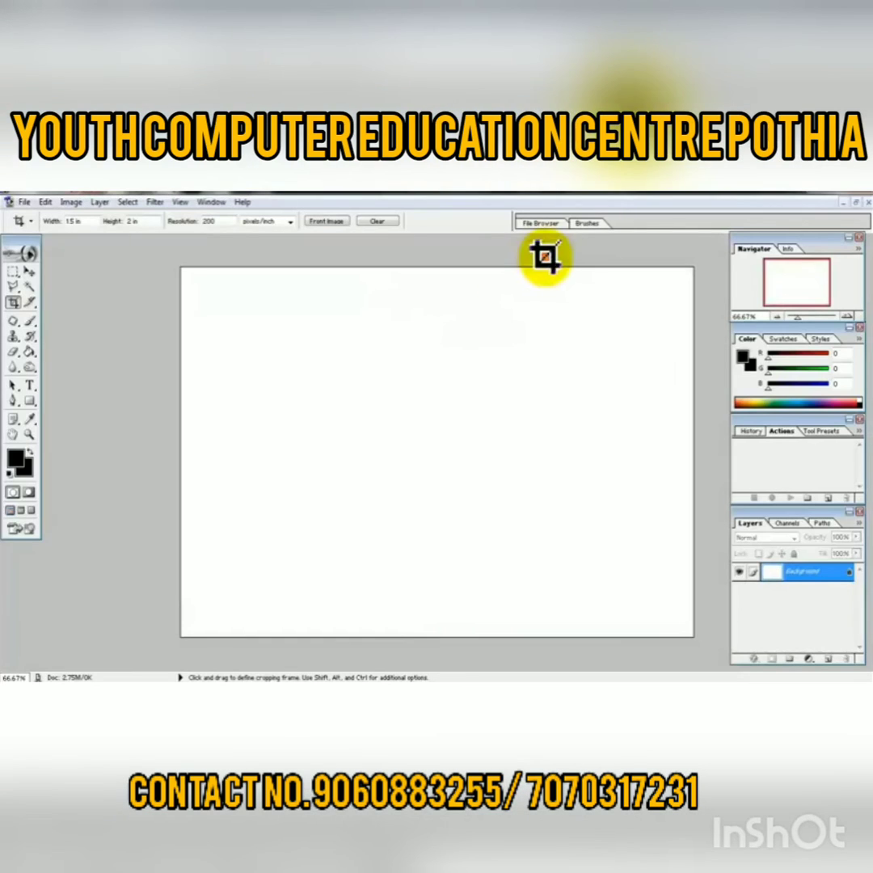
pyautogui.hotkey('ctrl', 'Tab')
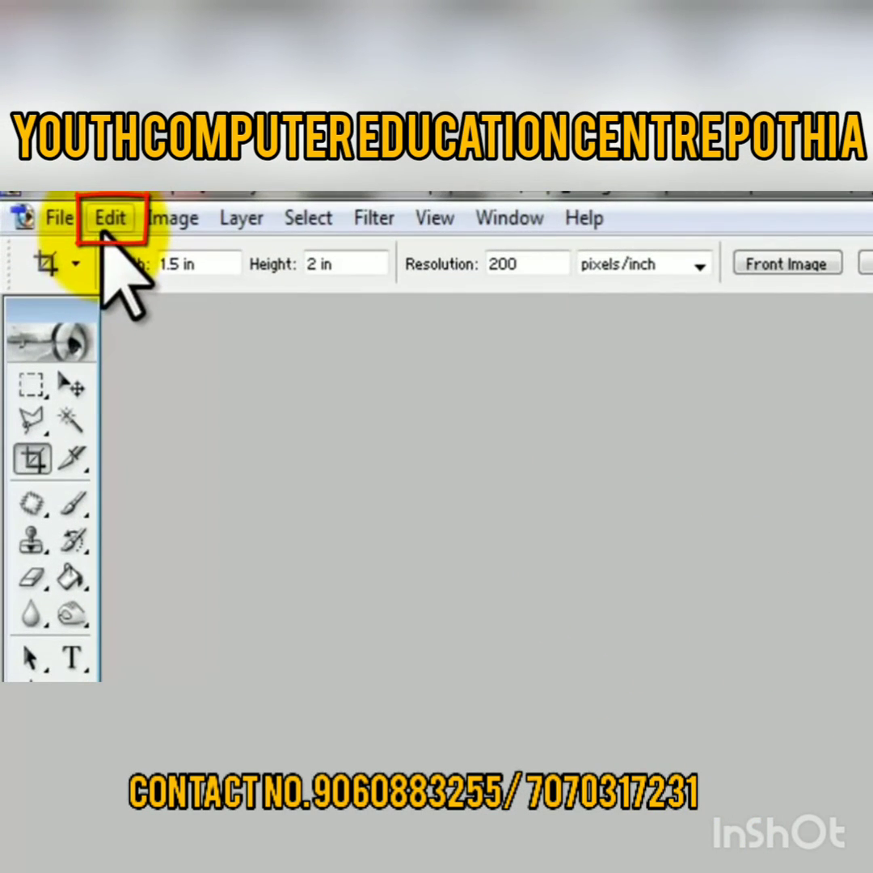
# - Fill Untitled-1 with the custom passport-photo pattern, giving two rows of four photos
pyautogui.click(103, 228)
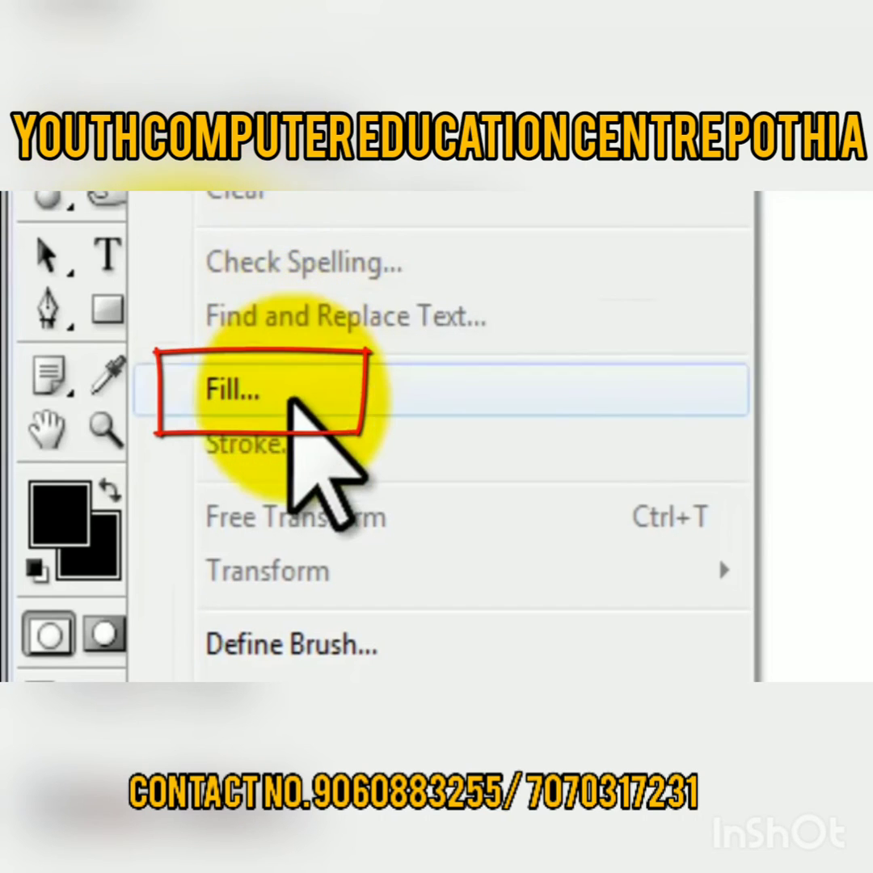
pyautogui.click(293, 401)
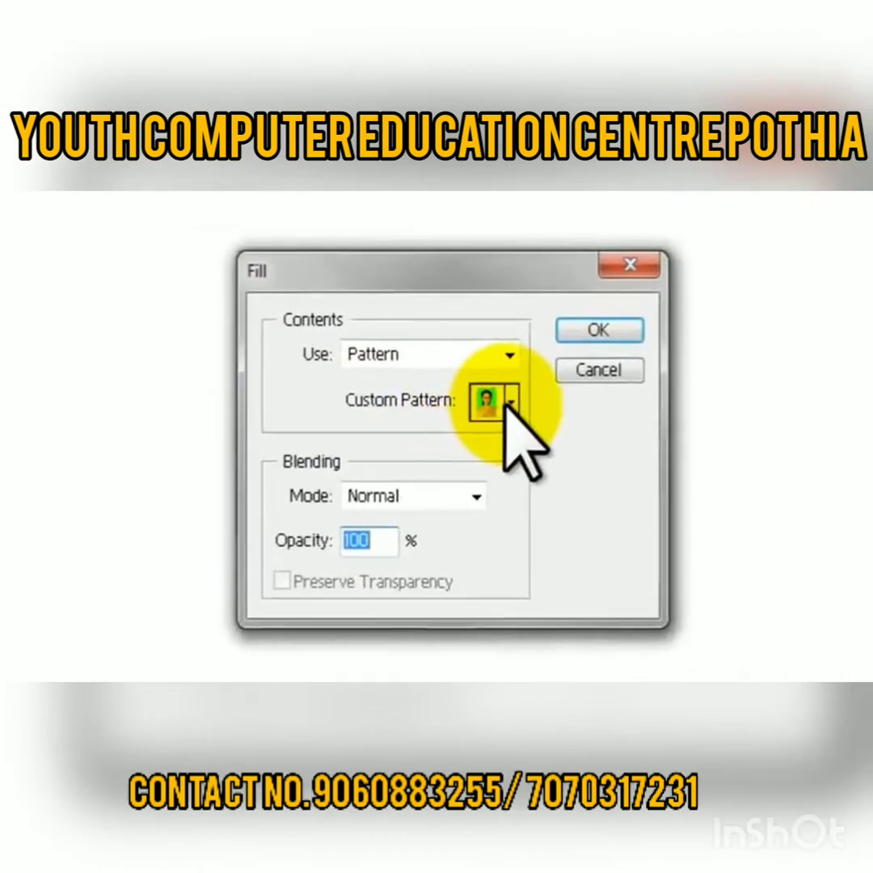
pyautogui.click(529, 391)
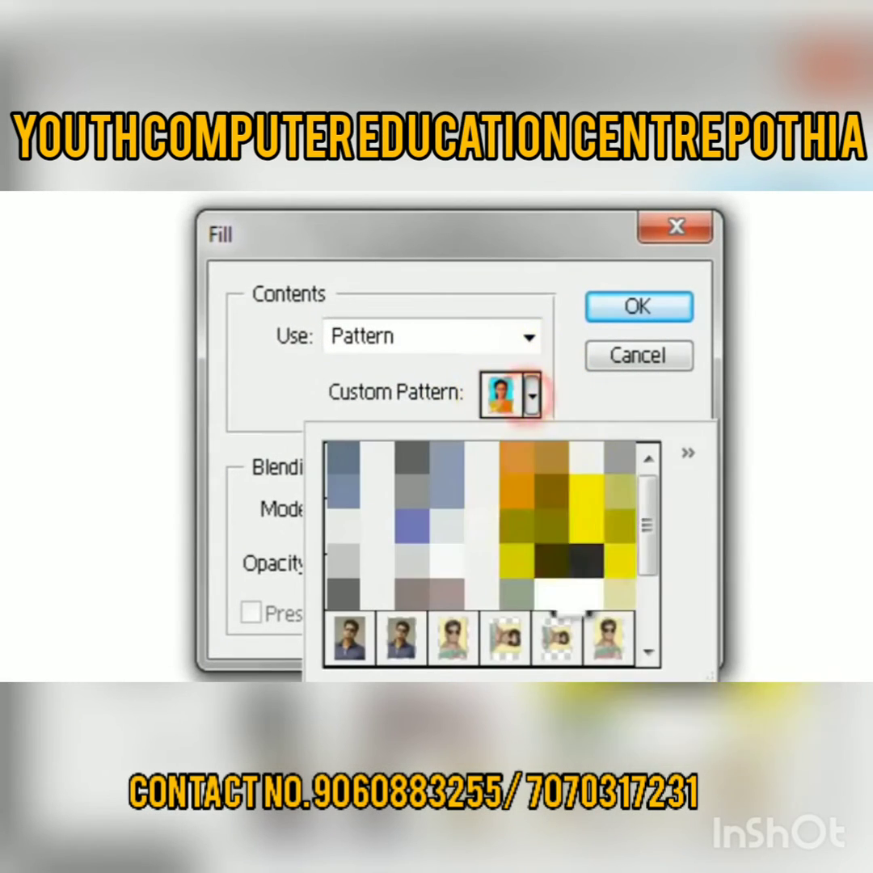
pyautogui.moveTo(650, 505); pyautogui.dragTo(651, 565)
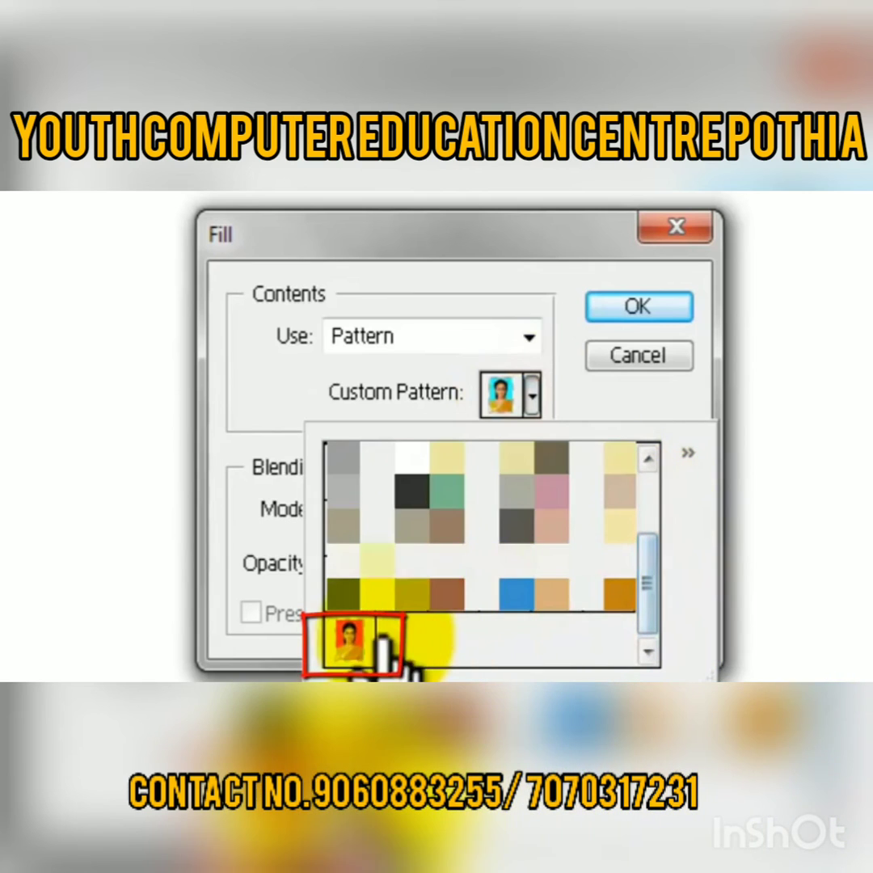
pyautogui.doubleClick(371, 642)
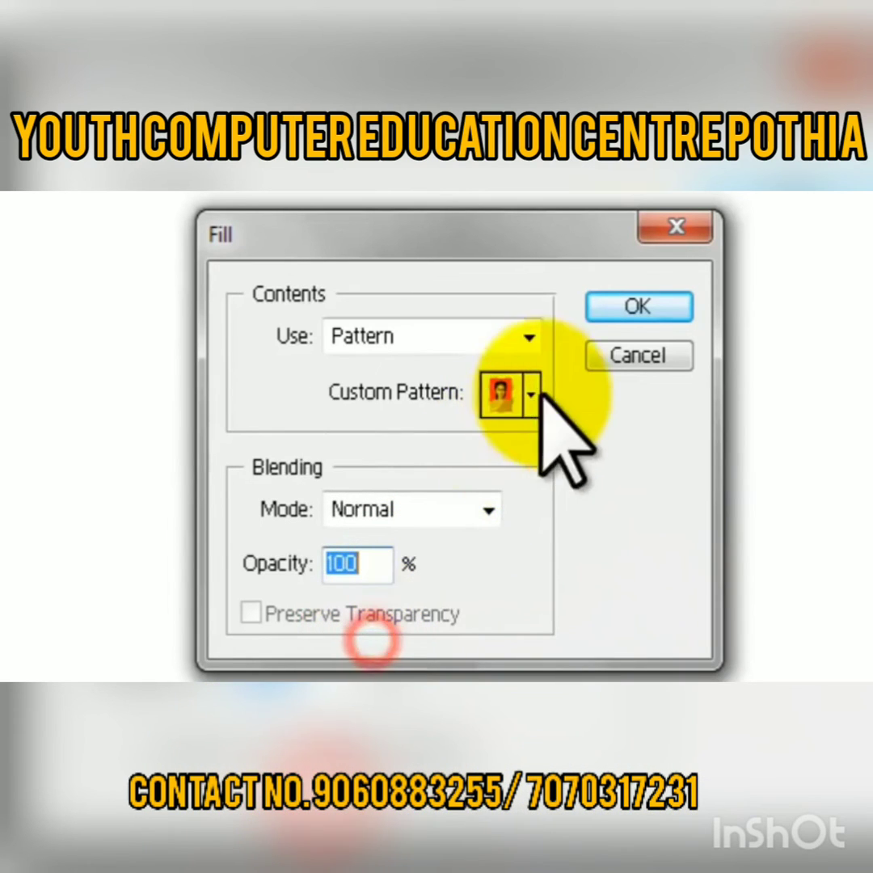
pyautogui.click(637, 311)
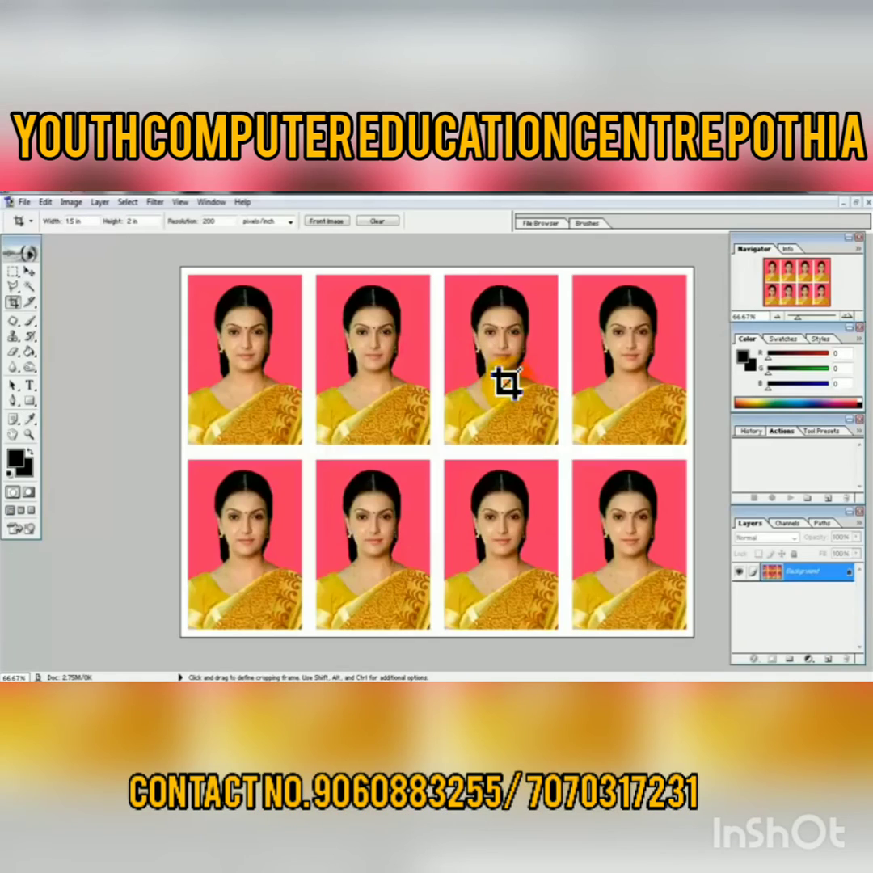